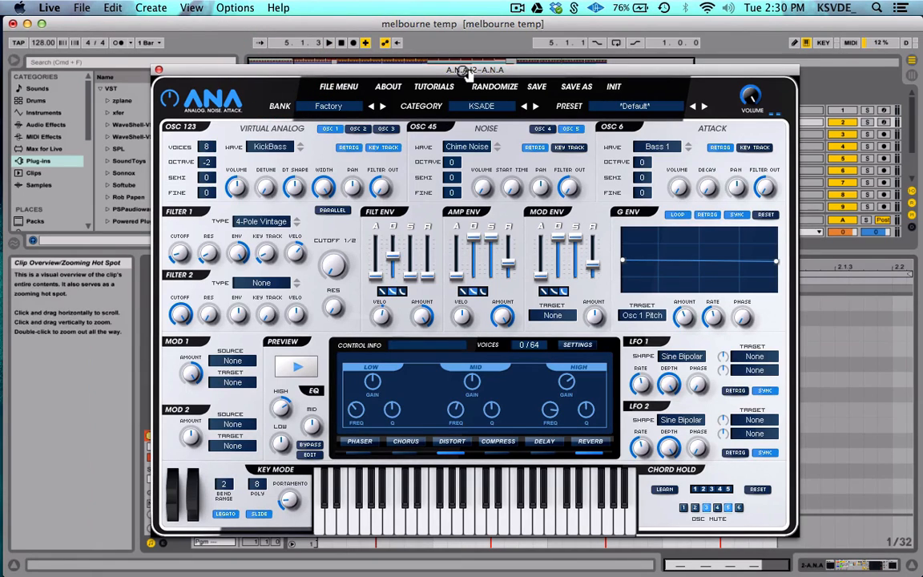
# Solo the 2 A.N.A track and play the arrangement from bar 5 with the synth window in view
pyautogui.moveTo(437, 71); pyautogui.dragTo(431, 173)
pyautogui.click(867, 121)
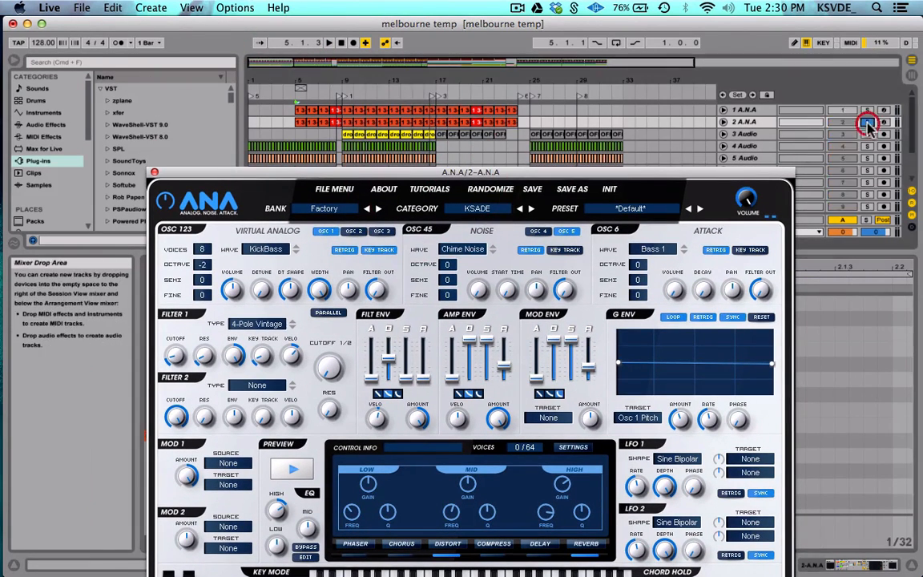
pyautogui.click(299, 123)
pyautogui.press('space')
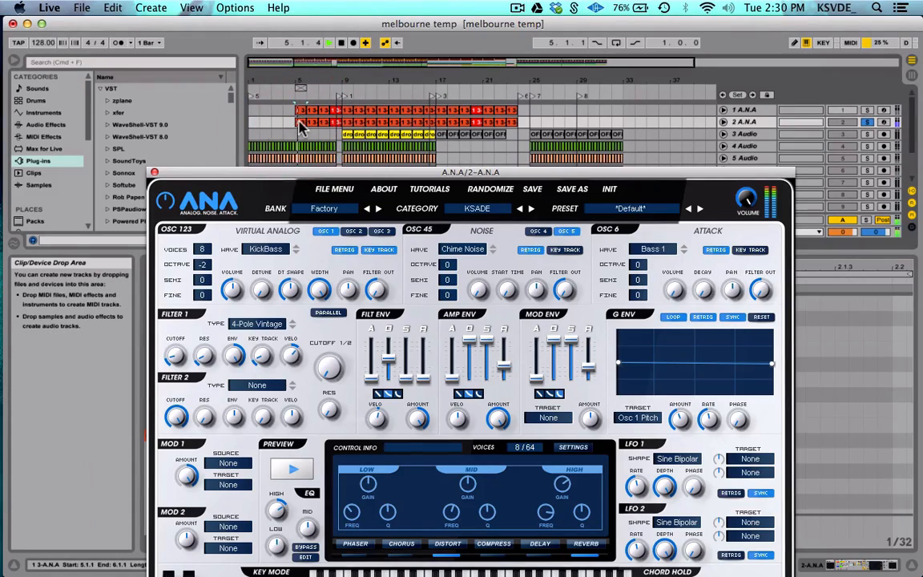
pyautogui.moveTo(266, 172); pyautogui.dragTo(289, 78)
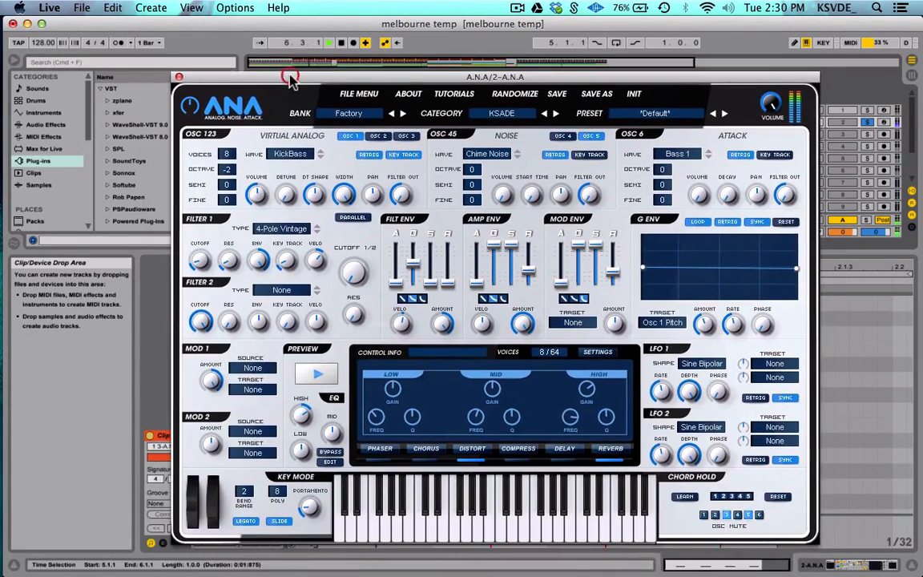
# Compare the bass in the mix and on its own by toggling the track's solo, and stop playback
pyautogui.click(866, 124)
pyautogui.press('space')
pyautogui.click(867, 123)
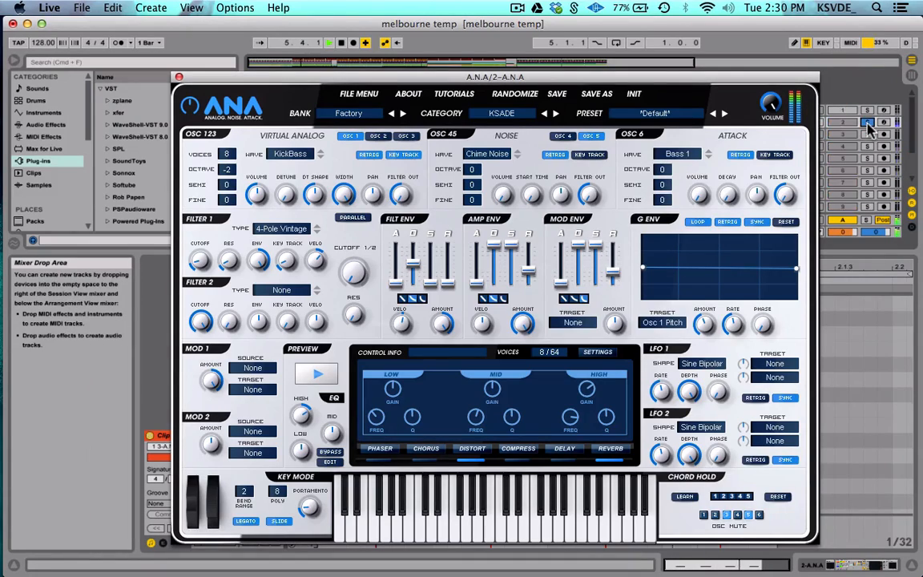
pyautogui.moveTo(394, 77)
pyautogui.mouseDown()
pyautogui.moveTo(315, 70)
pyautogui.moveTo(405, 67)
pyautogui.mouseUp()
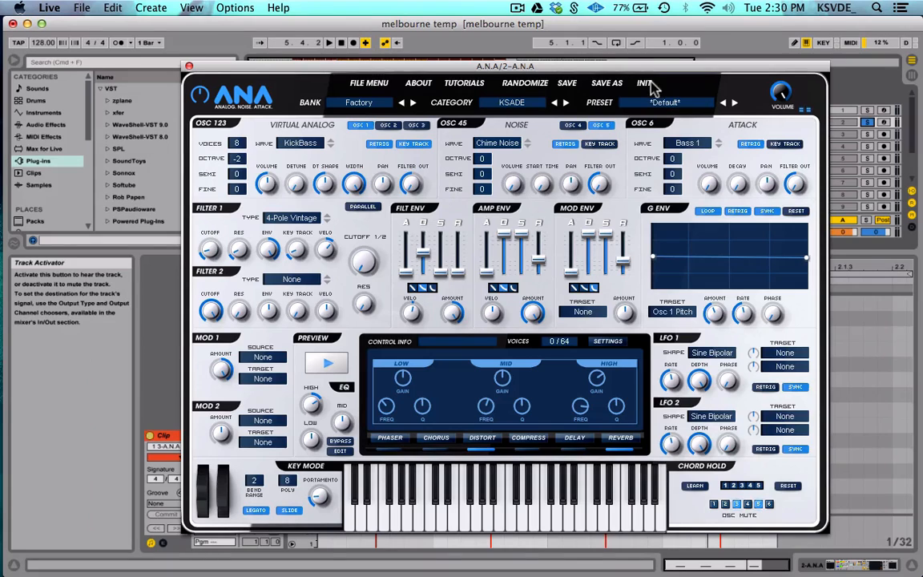
# Load the MELBOURNE BRAAAAAA preset from the KSADE category
pyautogui.click(650, 108)
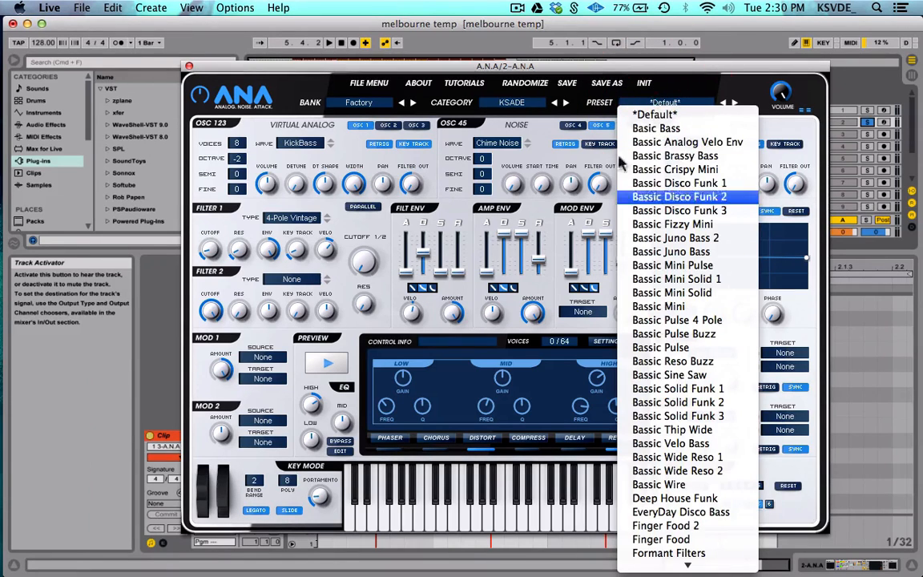
pyautogui.click(589, 112)
pyautogui.click(509, 104)
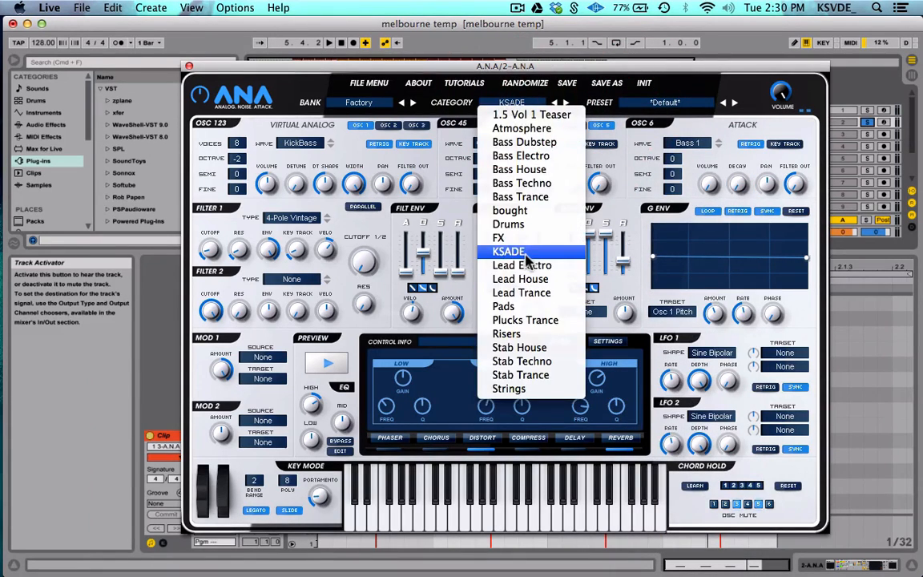
pyautogui.click(521, 252)
pyautogui.click(663, 109)
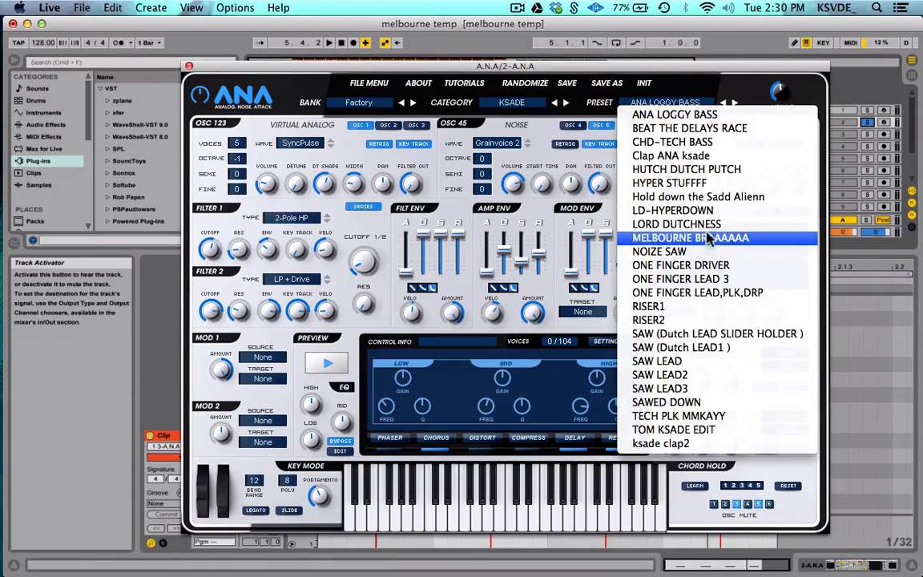
pyautogui.click(665, 238)
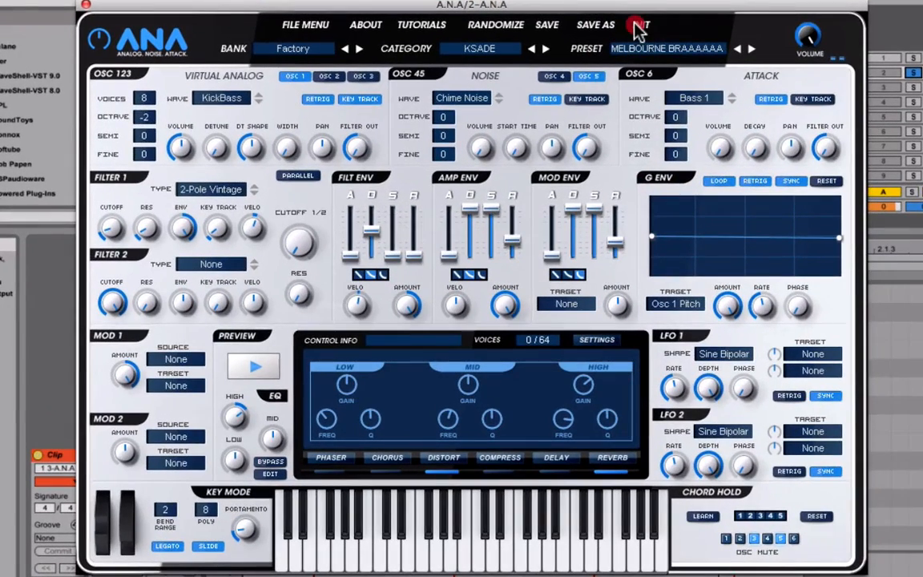
# Reset the synth to its initial patch and look through the settings of oscillators 2, 3 and 4
pyautogui.click(639, 28)
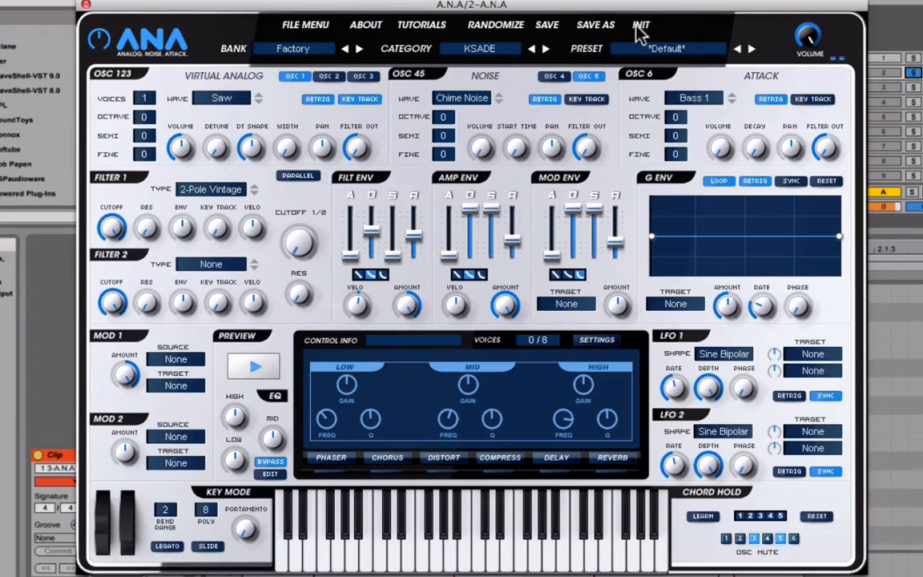
pyautogui.click(336, 78)
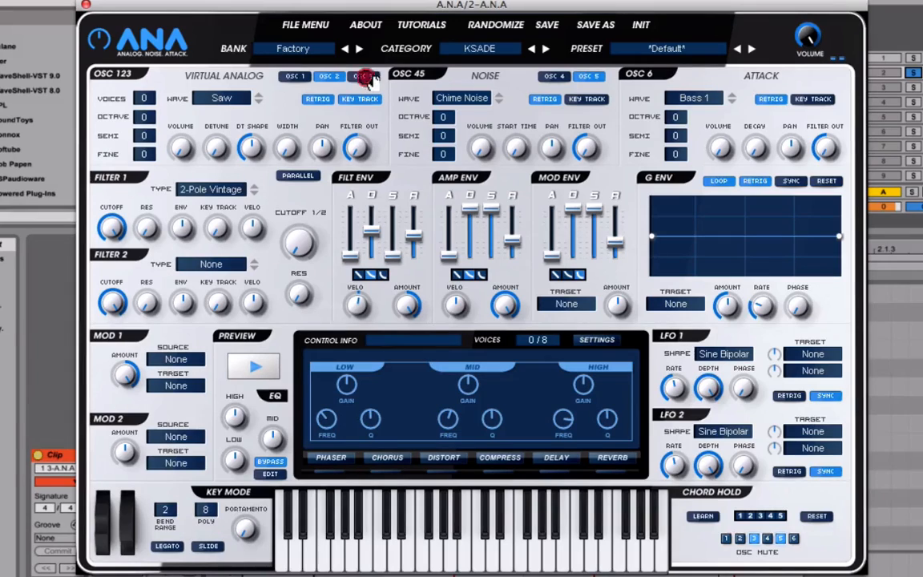
pyautogui.click(367, 77)
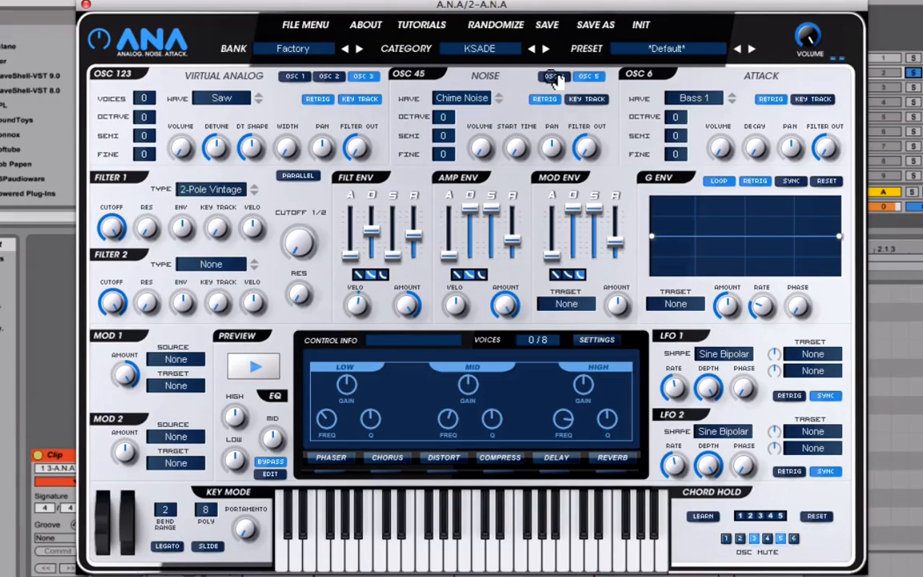
pyautogui.click(555, 78)
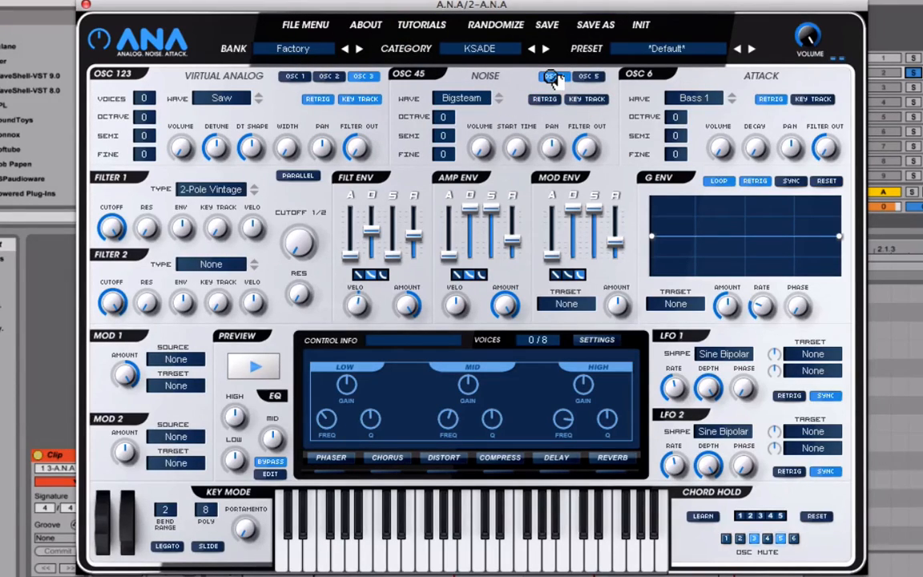
# Set oscillator 1's wave to KickBass
pyautogui.click(294, 76)
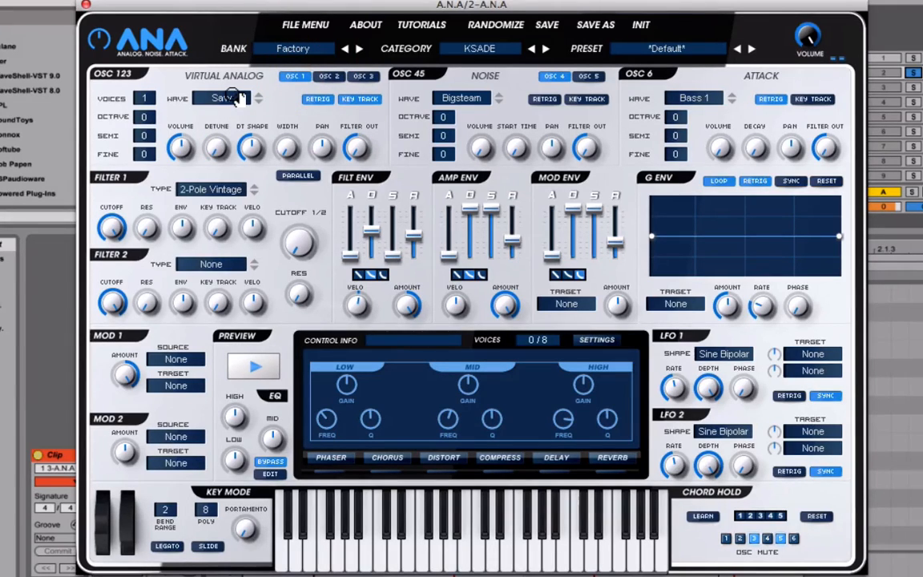
pyautogui.click(235, 97)
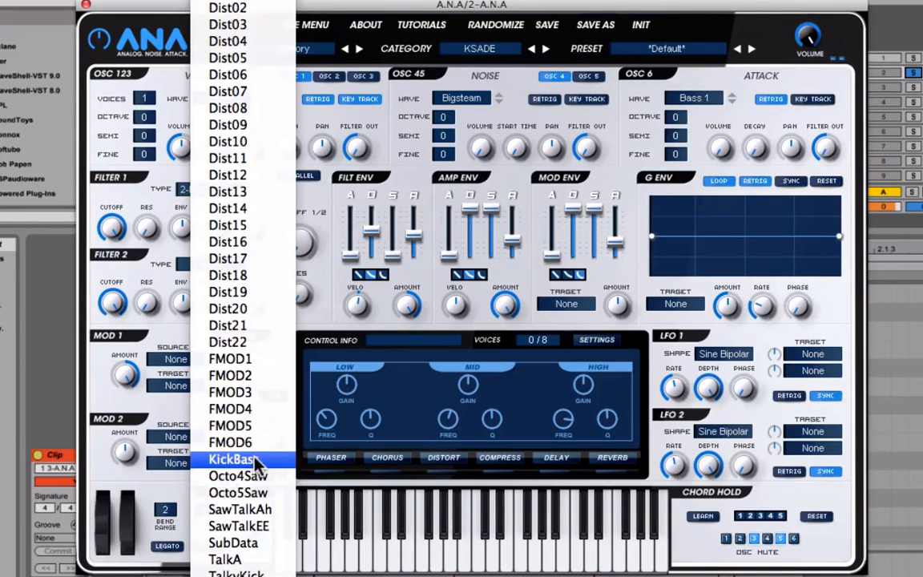
pyautogui.click(233, 459)
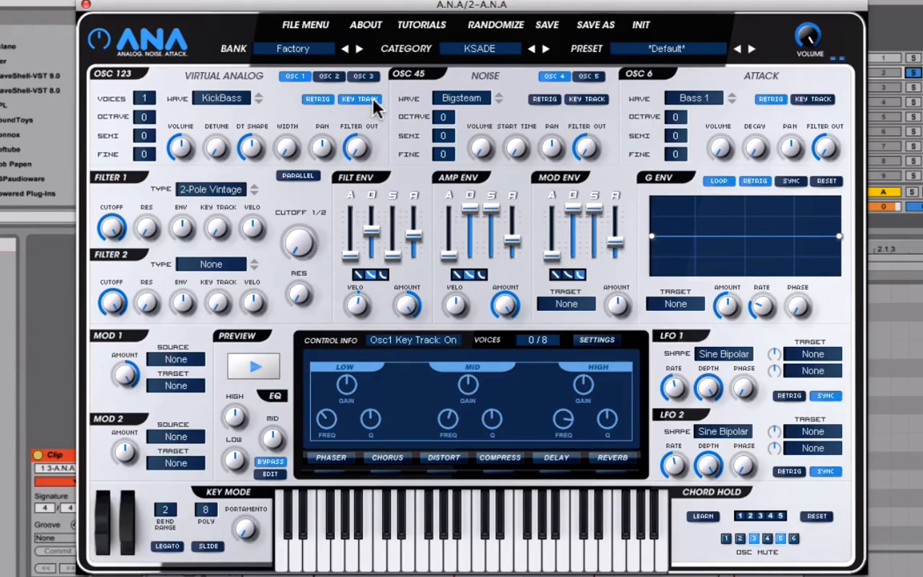
# Set oscillator 1 to 8 voices and octave -2, with its width at maximum
pyautogui.moveTo(140, 100); pyautogui.dragTo(163, 1)
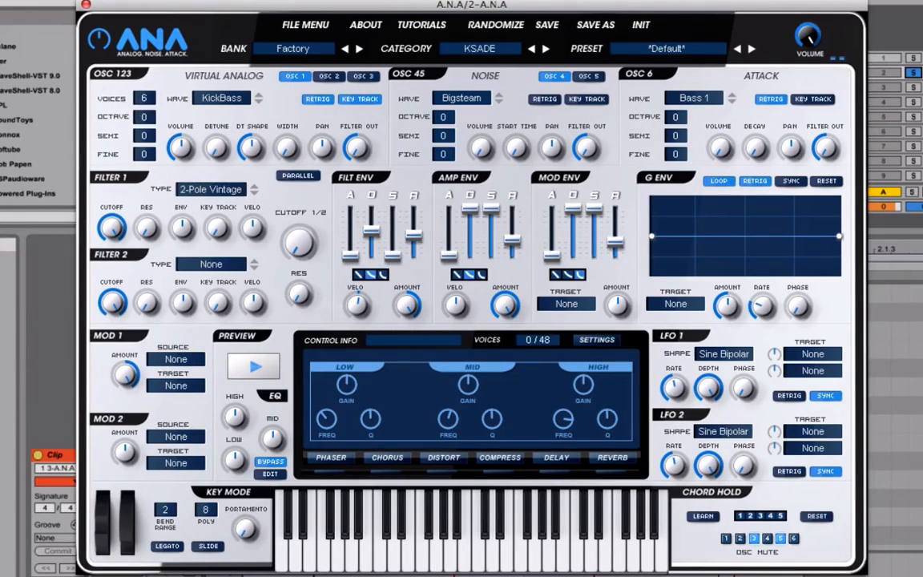
pyautogui.moveTo(145, 96); pyautogui.dragTo(152, 1)
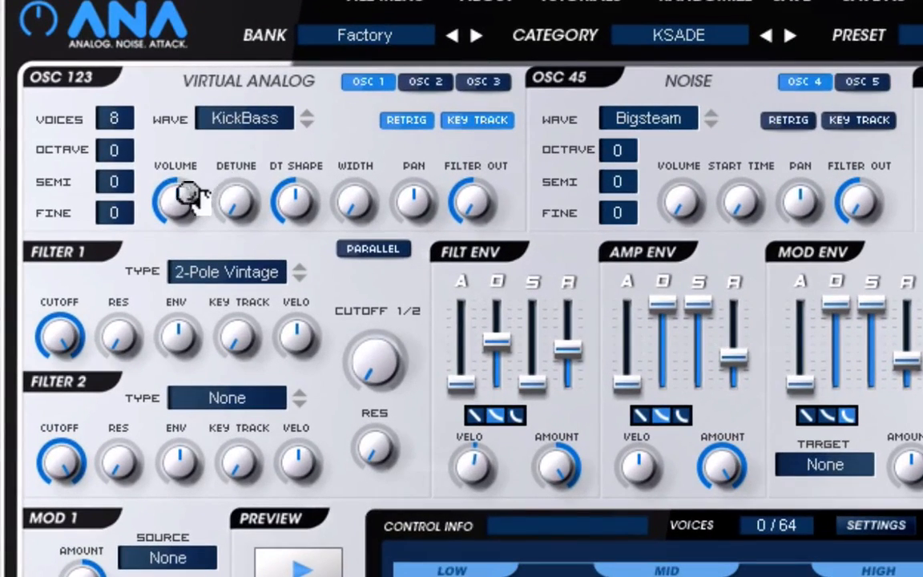
pyautogui.moveTo(142, 126)
pyautogui.mouseDown()
pyautogui.moveTo(117, 199)
pyautogui.moveTo(116, 263)
pyautogui.moveTo(68, 325)
pyautogui.mouseUp()
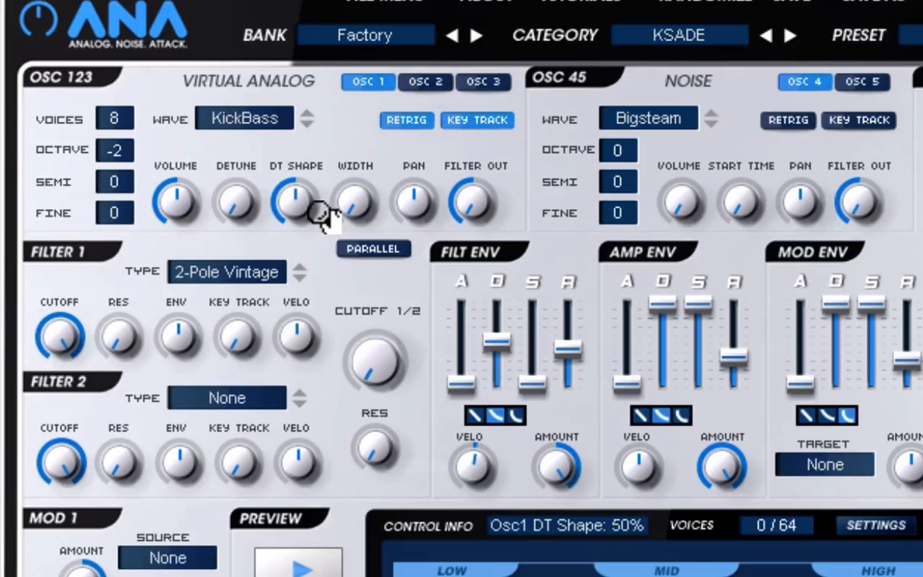
pyautogui.moveTo(351, 197); pyautogui.dragTo(359, 178)
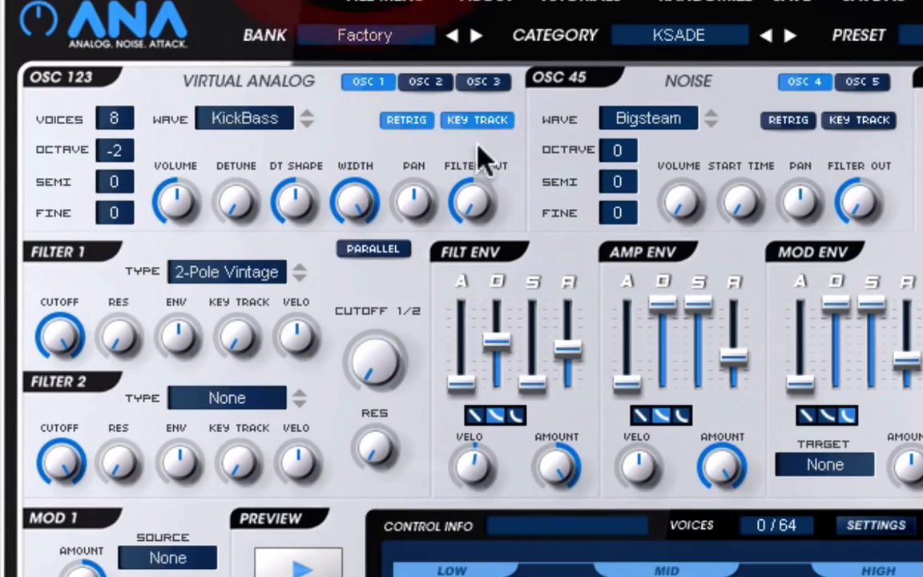
# Try turning oscillator 1's Filter Out towards filter 2, and return it fully to filter 1
pyautogui.moveTo(471, 198); pyautogui.dragTo(539, 42)
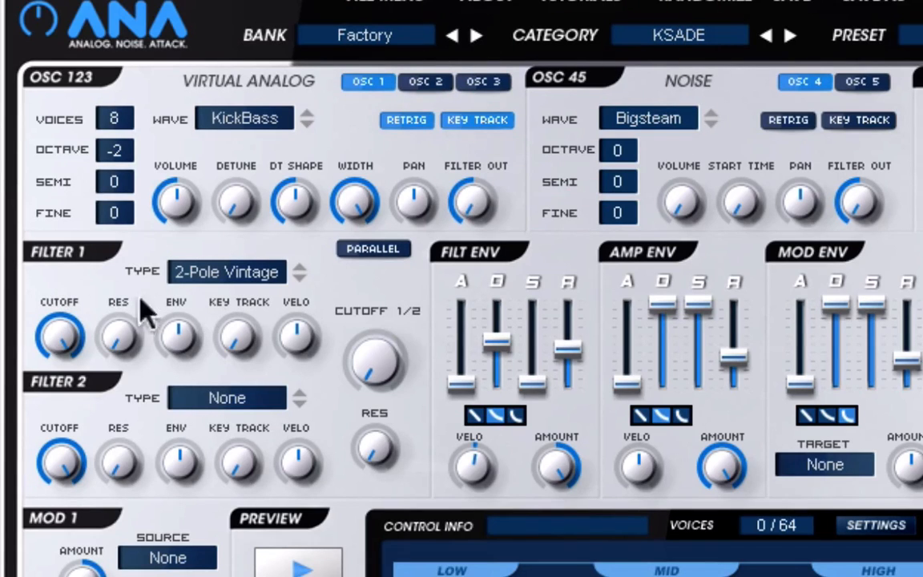
pyautogui.moveTo(471, 190); pyautogui.dragTo(476, 96)
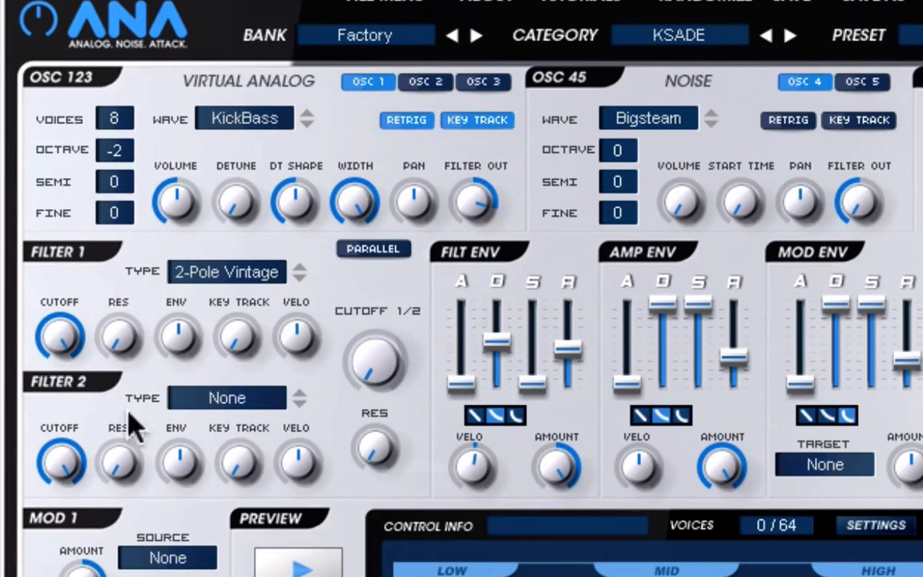
pyautogui.moveTo(474, 197); pyautogui.dragTo(470, 360)
pyautogui.moveTo(474, 201); pyautogui.dragTo(490, 544)
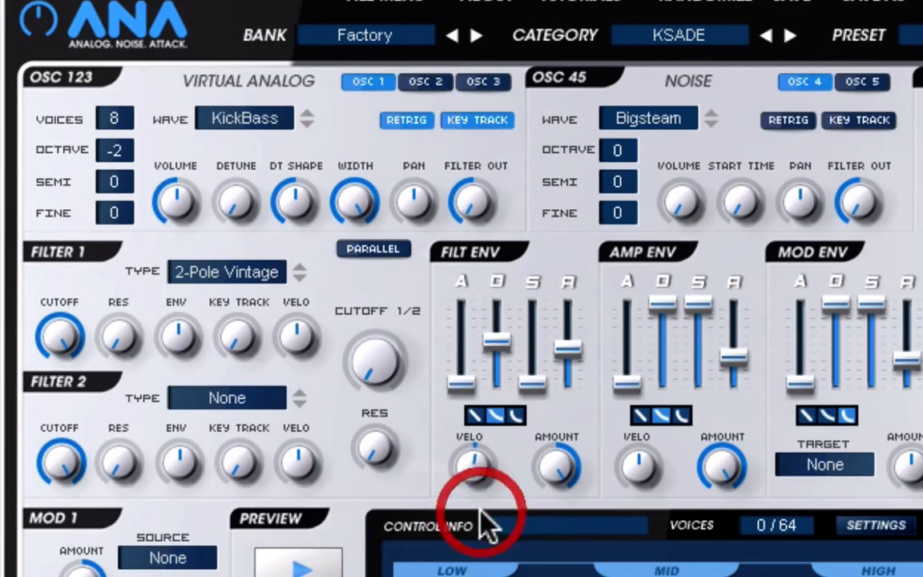
# Set filter 1 to the 4-Pole Vintage type with a low cutoff and a resonance of 0.14
pyautogui.click(227, 274)
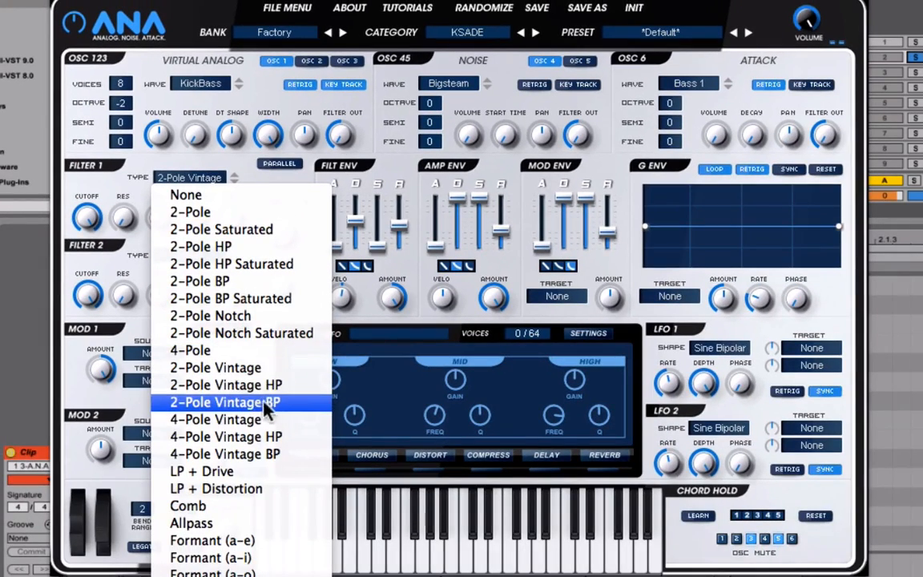
pyautogui.click(277, 418)
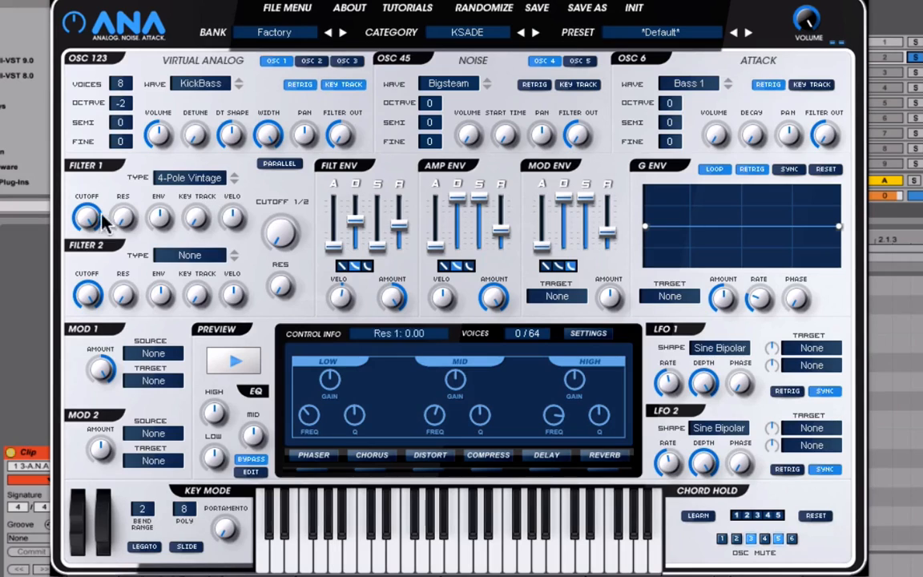
pyautogui.moveTo(87, 215); pyautogui.dragTo(106, 458)
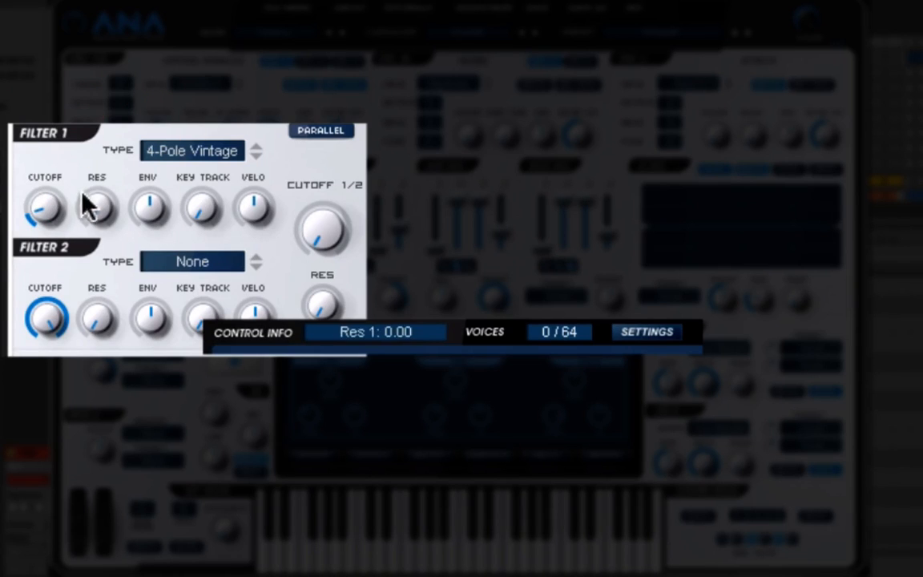
pyautogui.moveTo(103, 205); pyautogui.dragTo(122, 161)
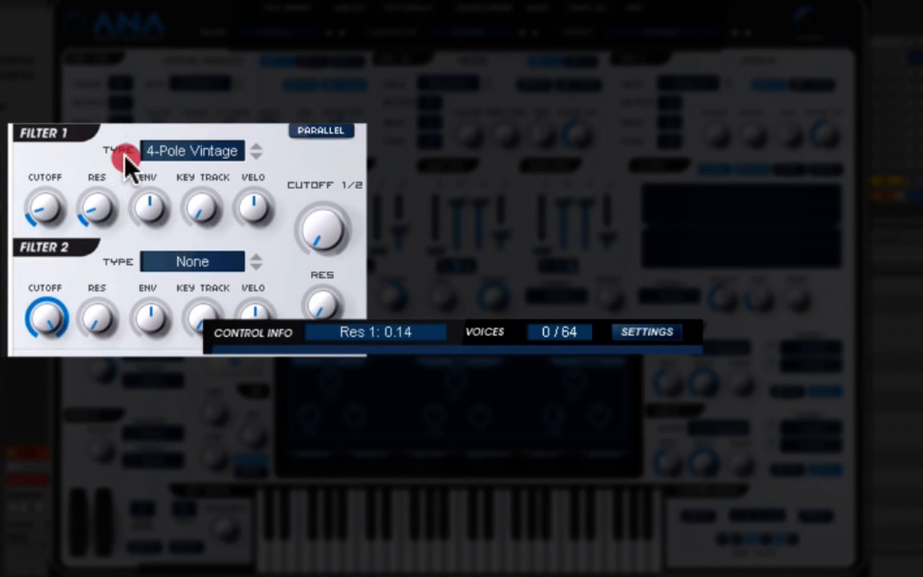
# Turn filter 1's envelope amount to maximum and raise its key track and velocity amounts moderately
pyautogui.moveTo(151, 206); pyautogui.dragTo(154, 173)
pyautogui.moveTo(151, 202)
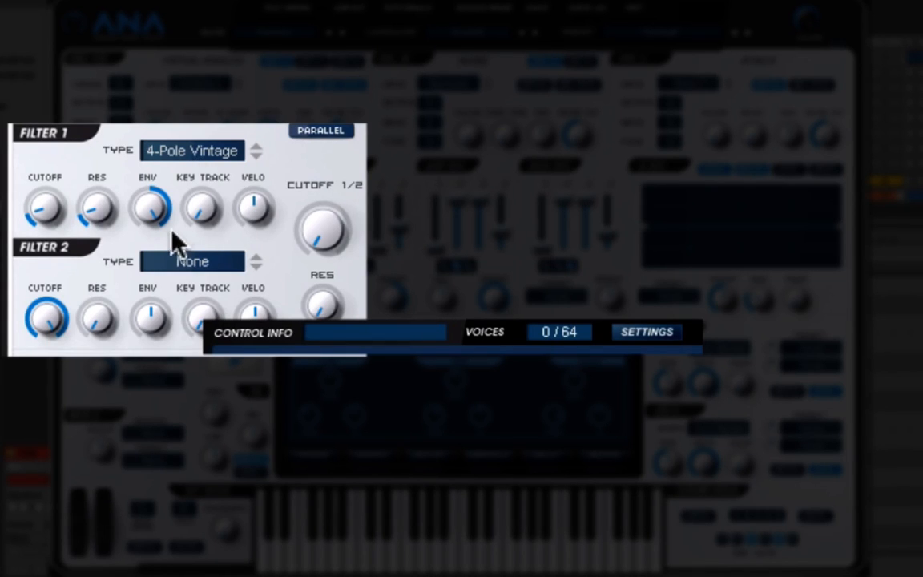
pyautogui.moveTo(215, 206)
pyautogui.mouseDown()
pyautogui.moveTo(214, 164)
pyautogui.moveTo(227, 151)
pyautogui.mouseUp()
pyautogui.click(257, 216)
pyautogui.moveTo(257, 219); pyautogui.dragTo(265, 182)
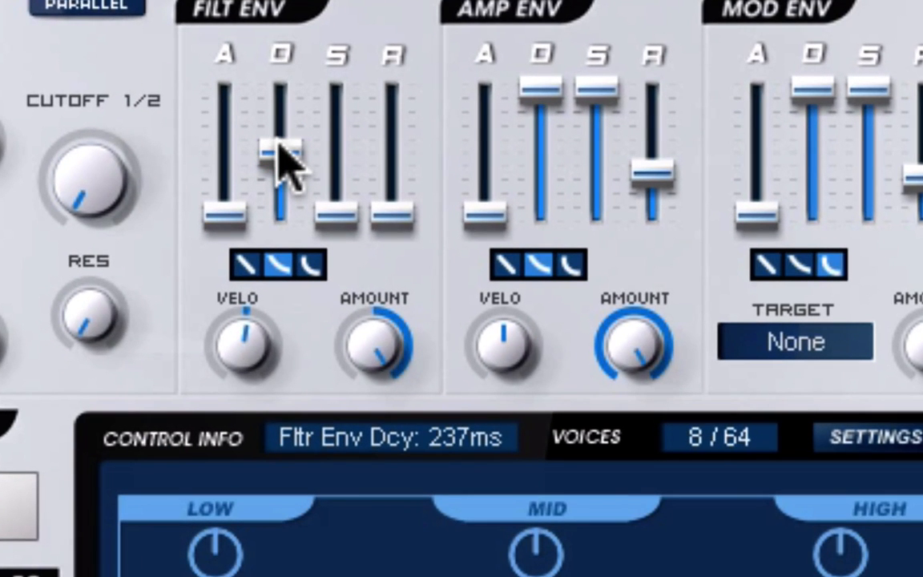
# Fine-tune the filter envelope's decay by ear
pyautogui.moveTo(278, 144); pyautogui.dragTo(280, 138)
pyautogui.click(277, 137)
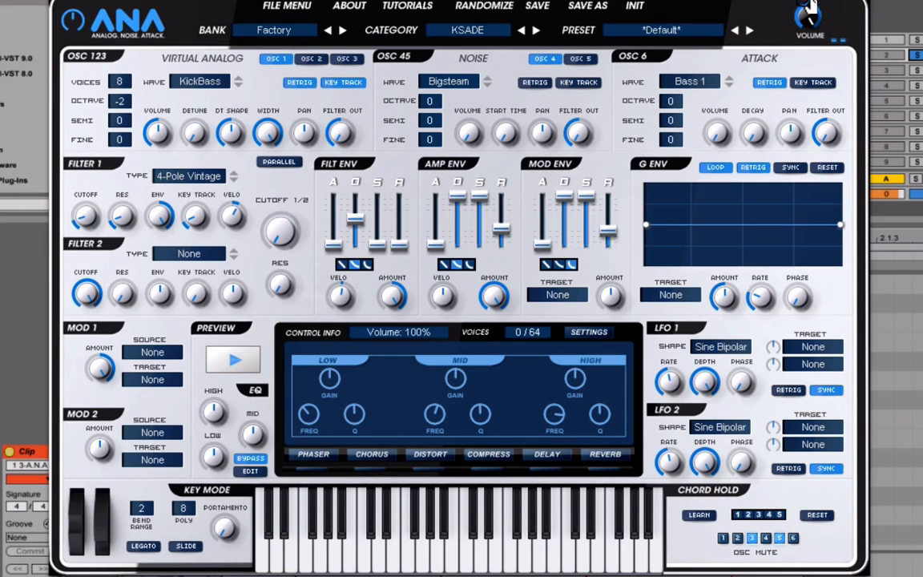
# In the distortion effect, turn dry/wet to minimum and adjust the input gain to about a third
pyautogui.click(443, 457)
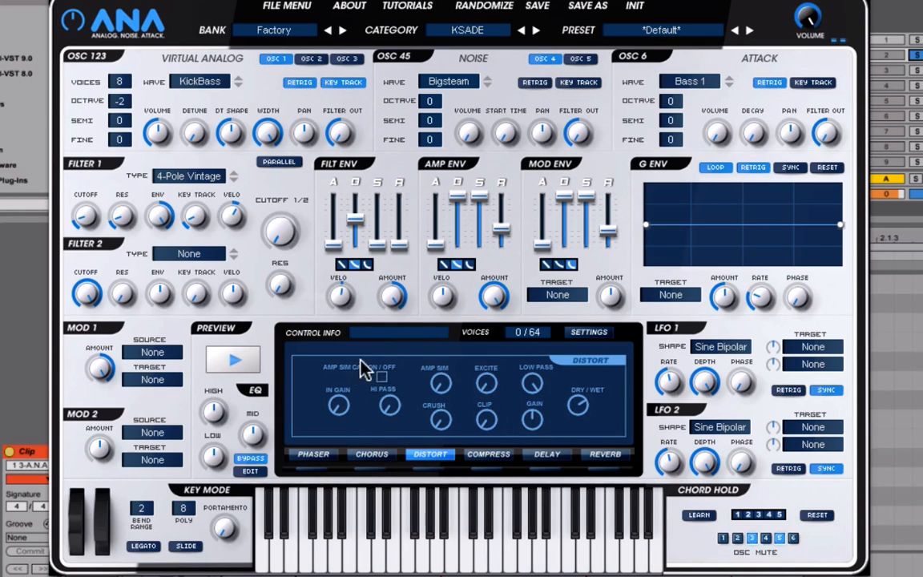
pyautogui.moveTo(337, 410)
pyautogui.moveTo(575, 403); pyautogui.dragTo(558, 576)
pyautogui.moveTo(337, 406); pyautogui.dragTo(350, 286)
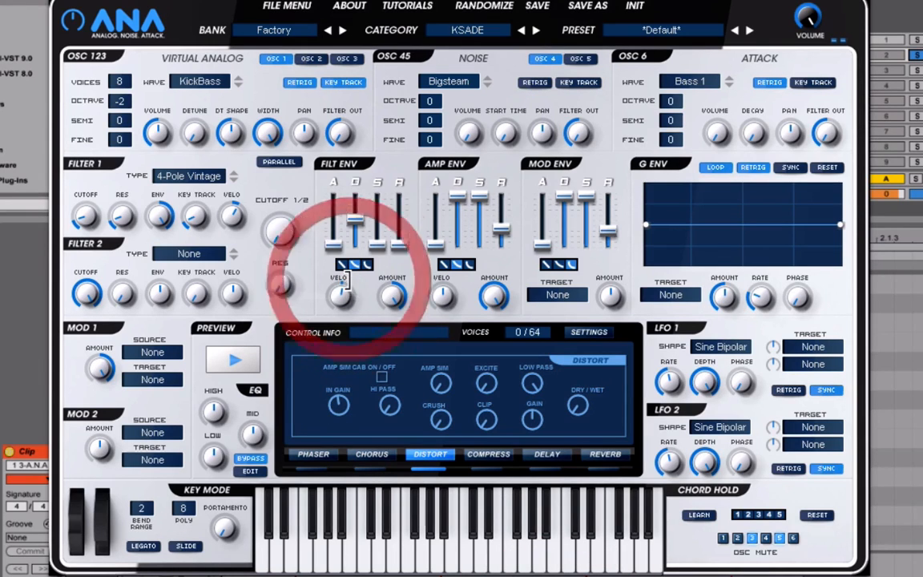
pyautogui.moveTo(339, 405); pyautogui.dragTo(335, 431)
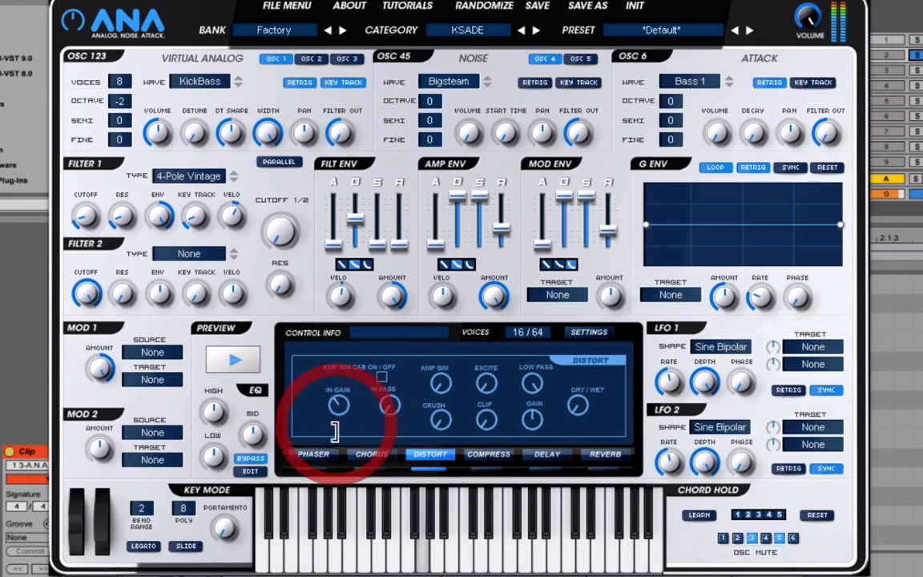
pyautogui.moveTo(342, 392); pyautogui.dragTo(340, 405)
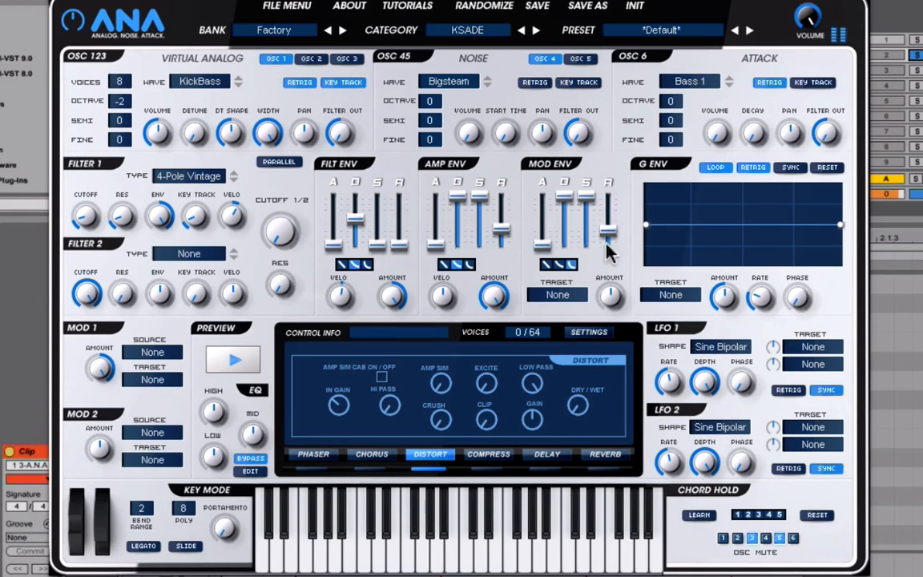
# Enable the reverb effect, lower its level slightly, raise its size to maximum and reduce its low pass
pyautogui.click(605, 463)
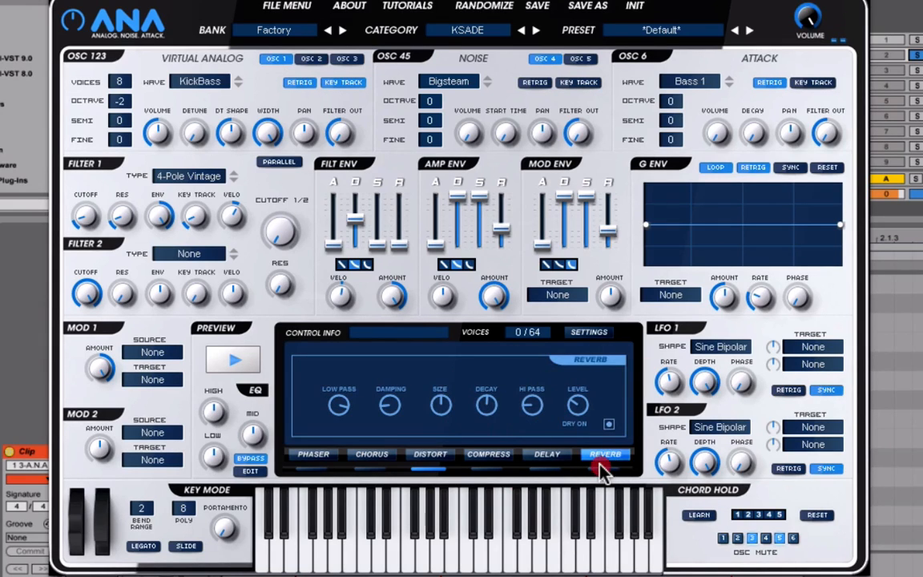
pyautogui.click(602, 471)
pyautogui.moveTo(576, 404); pyautogui.dragTo(570, 436)
pyautogui.moveTo(432, 408); pyautogui.dragTo(454, 181)
pyautogui.moveTo(347, 403); pyautogui.dragTo(337, 461)
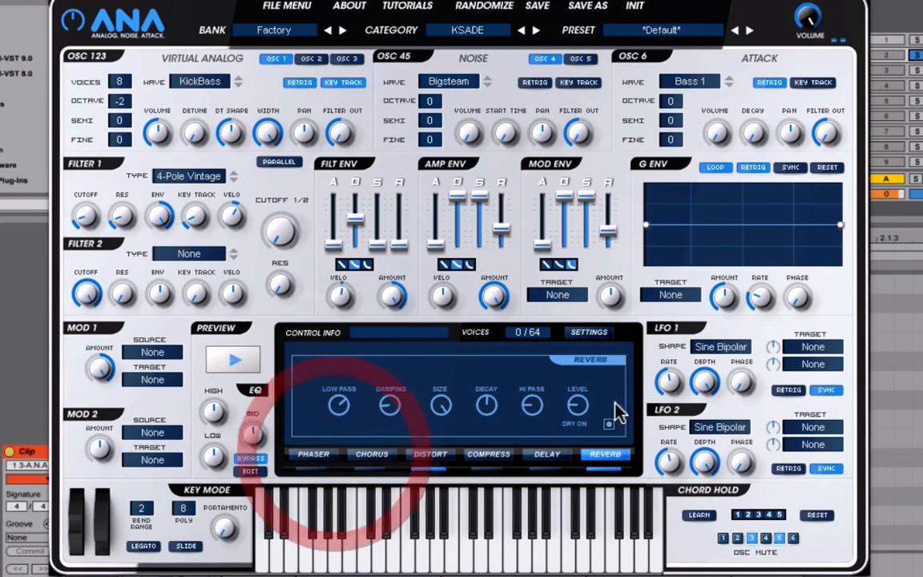
# Check the reverb's high pass and damping, shorten its decay and fine-tune its level down to a very low amount
pyautogui.moveTo(533, 407)
pyautogui.mouseDown()
pyautogui.moveTo(558, 363)
pyautogui.moveTo(545, 392)
pyautogui.mouseUp()
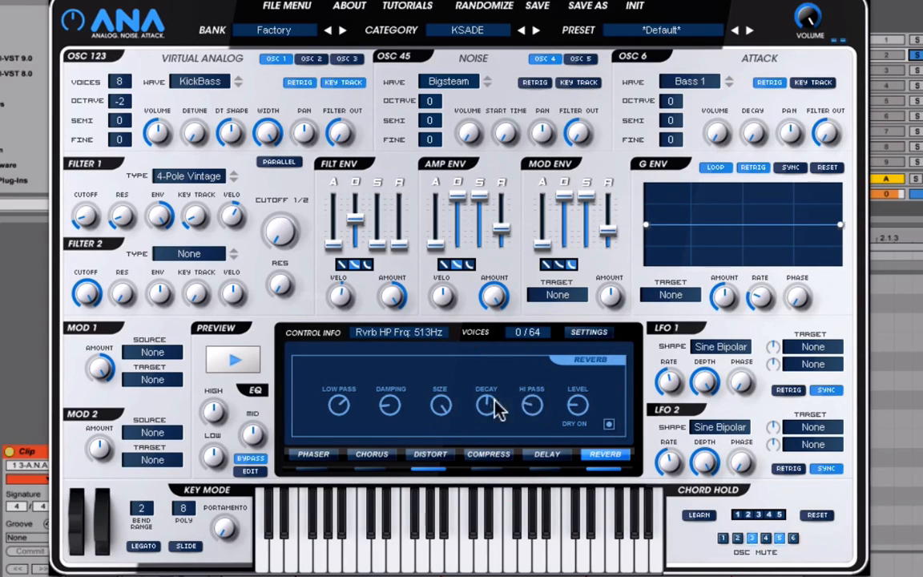
pyautogui.moveTo(394, 405)
pyautogui.mouseDown()
pyautogui.moveTo(418, 325)
pyautogui.moveTo(392, 399)
pyautogui.mouseUp()
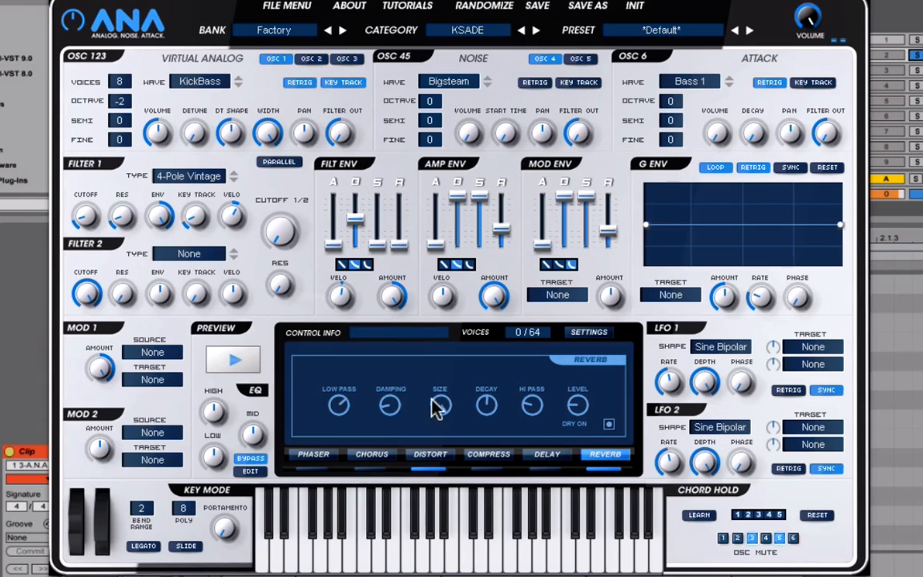
pyautogui.moveTo(486, 406); pyautogui.dragTo(472, 505)
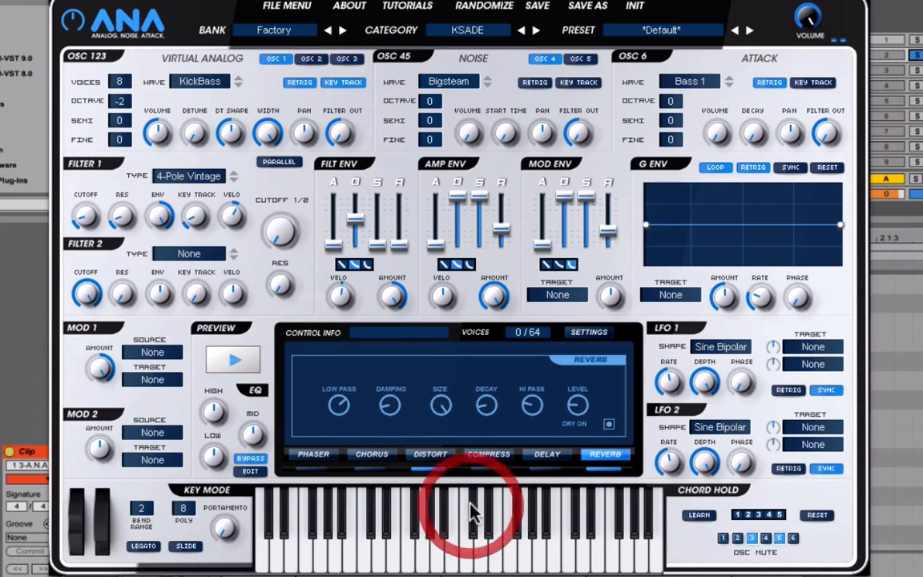
pyautogui.click(488, 406)
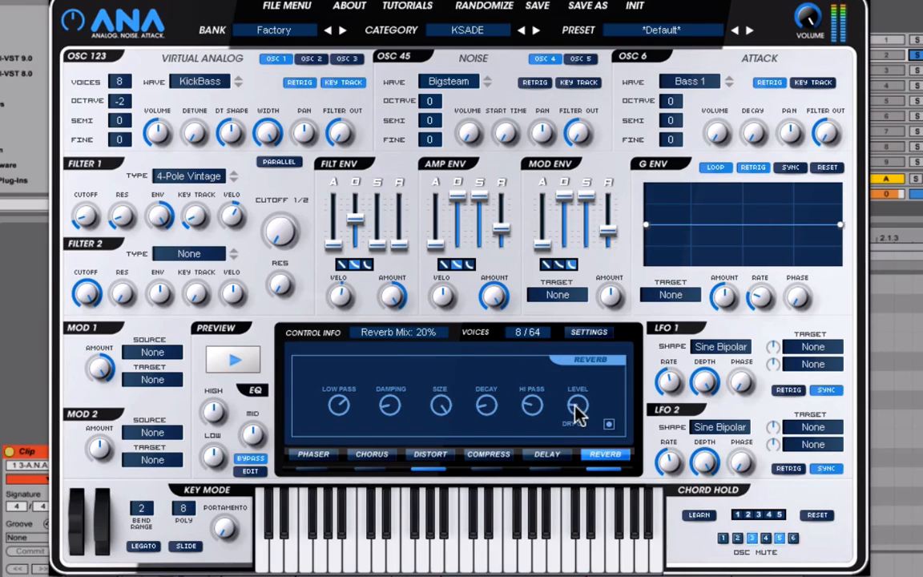
pyautogui.moveTo(578, 410); pyautogui.dragTo(566, 444)
pyautogui.moveTo(494, 421)
pyautogui.mouseDown()
pyautogui.moveTo(487, 410)
pyautogui.moveTo(490, 422)
pyautogui.mouseUp()
pyautogui.moveTo(576, 406); pyautogui.dragTo(577, 412)
pyautogui.moveTo(487, 400); pyautogui.dragTo(486, 404)
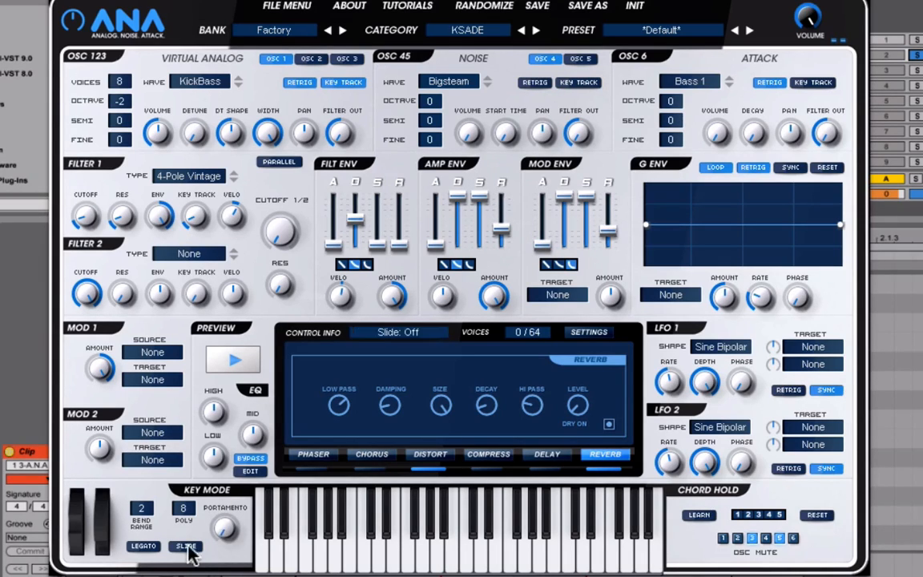
# Turn on Legato and Slide in the key mode section and raise the portamento time slightly
pyautogui.click(144, 546)
pyautogui.click(184, 545)
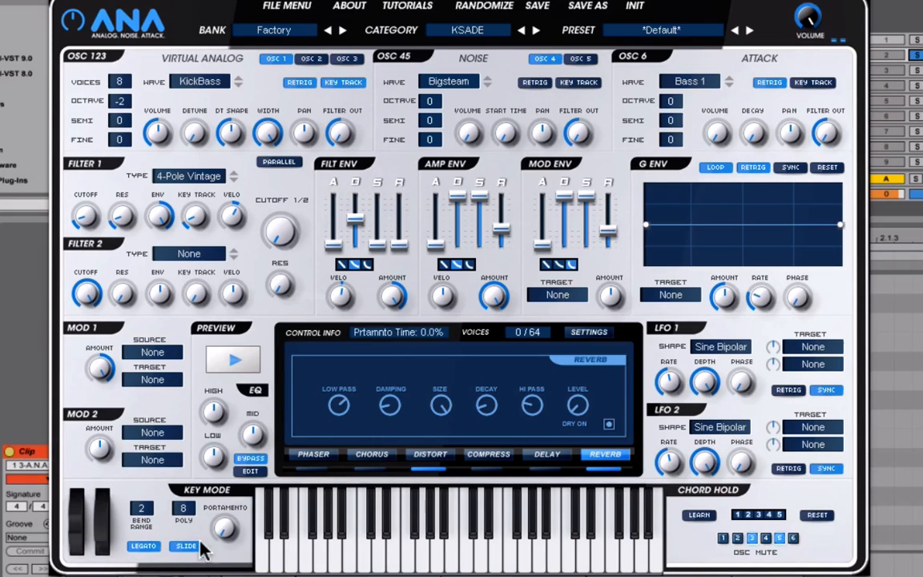
pyautogui.moveTo(223, 523); pyautogui.dragTo(221, 477)
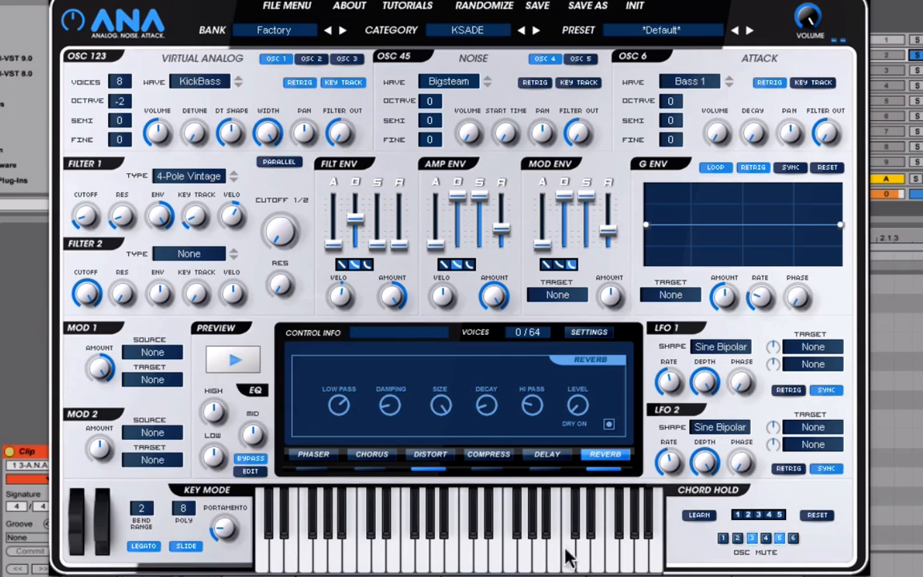
# Play the arrangement, move the synth window aside and loop the one-bar clip at bar 8 on the 2 A.N.A track
pyautogui.moveTo(369, 4); pyautogui.dragTo(371, 155)
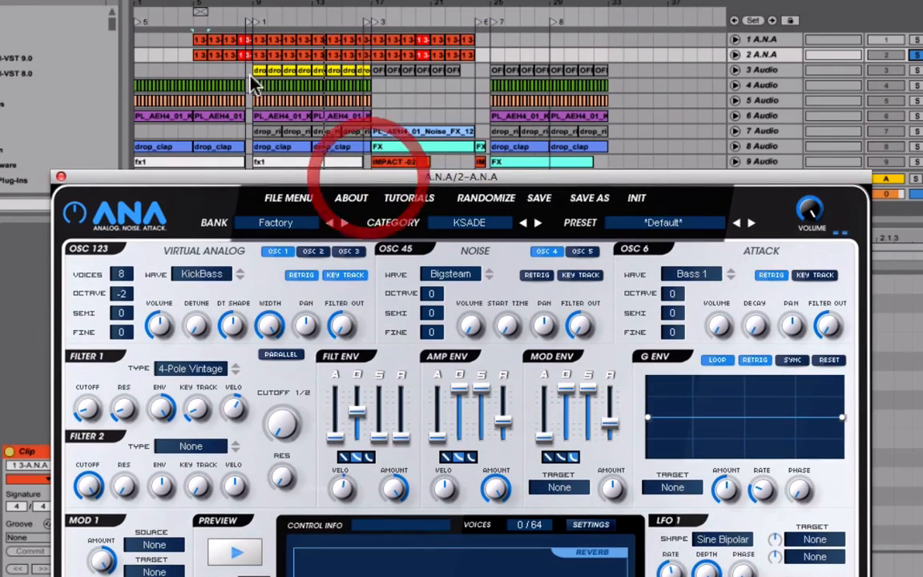
pyautogui.press('space')
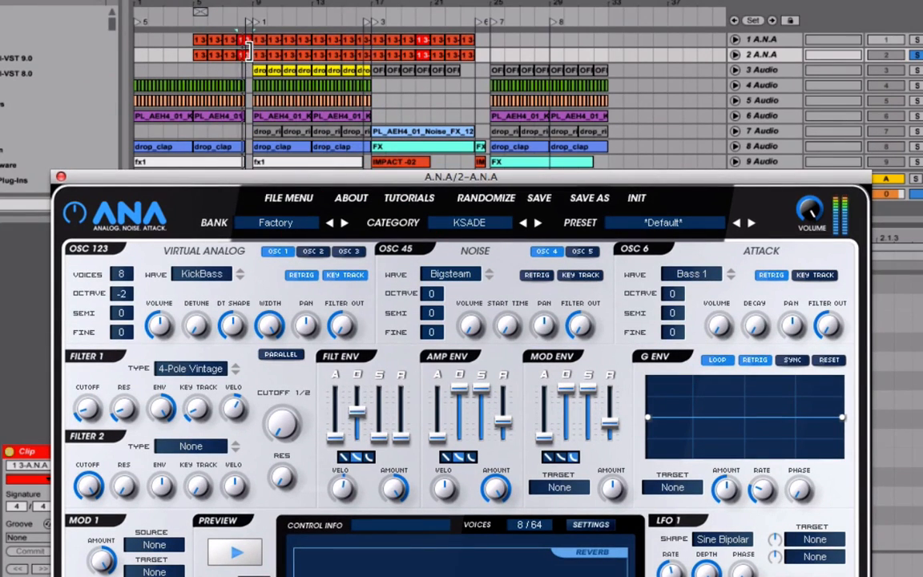
pyautogui.click(278, 172)
pyautogui.moveTo(277, 175); pyautogui.dragTo(781, 69)
pyautogui.moveTo(693, 77); pyautogui.dragTo(752, 76)
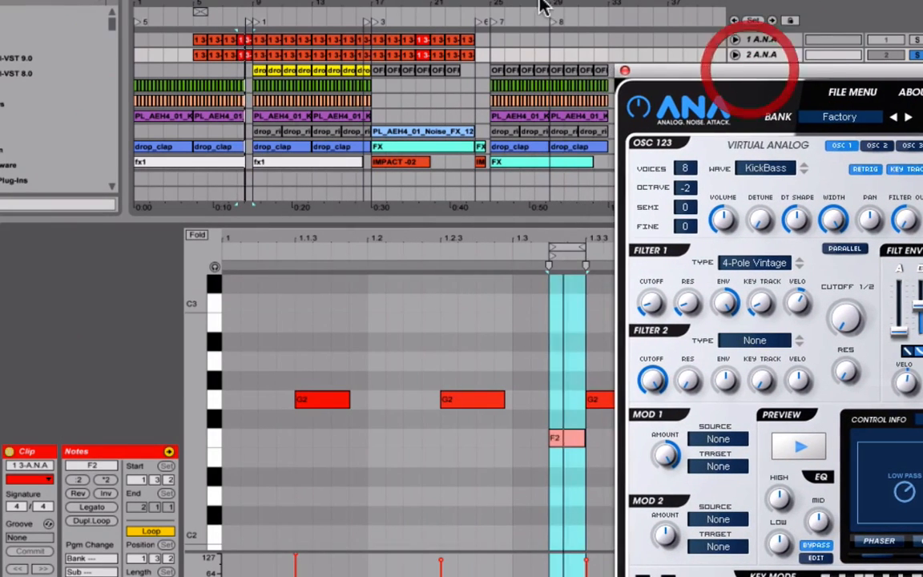
pyautogui.click(246, 57)
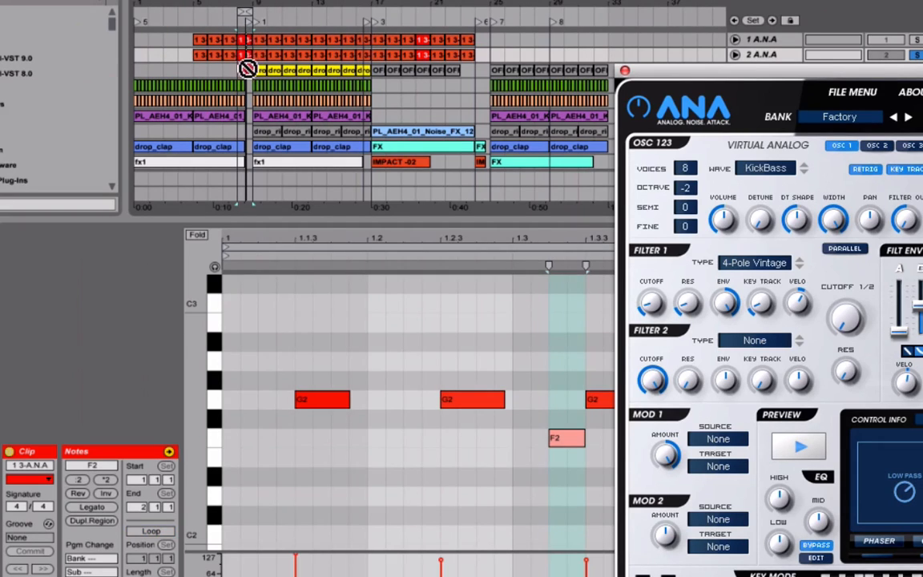
pyautogui.click(245, 56)
pyautogui.click(245, 56)
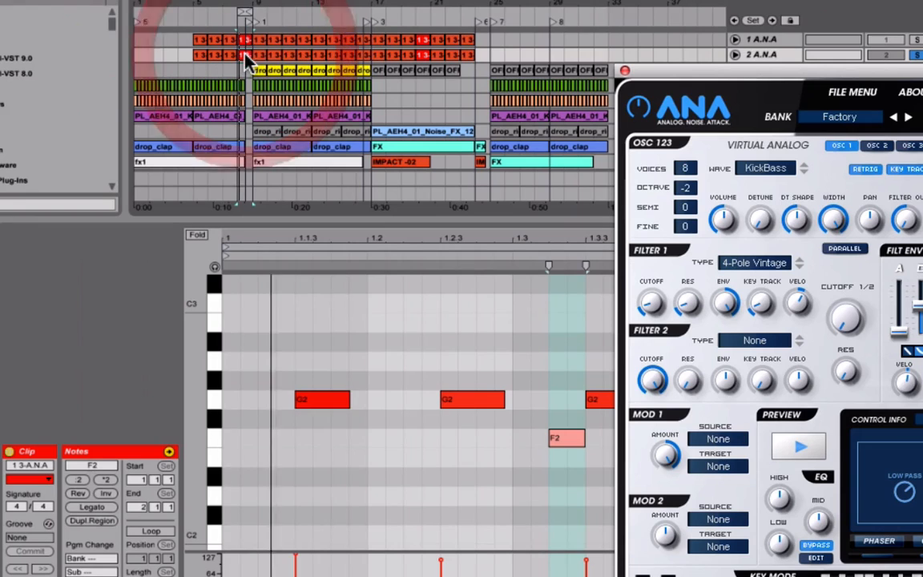
# Reduce the portamento time slightly by ear, stop playback and reposition the synth window
pyautogui.moveTo(779, 70); pyautogui.dragTo(477, 0)
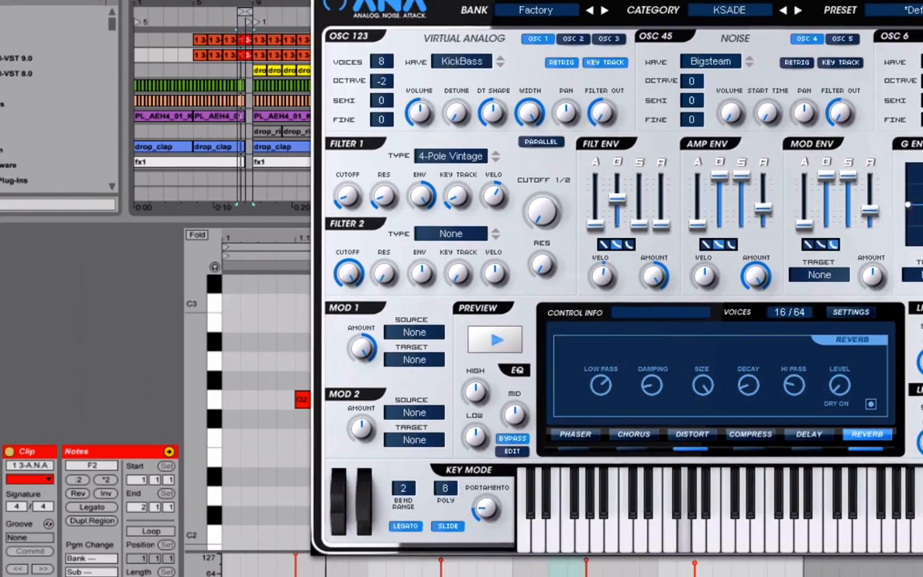
pyautogui.moveTo(486, 507)
pyautogui.mouseDown()
pyautogui.moveTo(486, 520)
pyautogui.moveTo(471, 387)
pyautogui.moveTo(494, 397)
pyautogui.moveTo(490, 376)
pyautogui.moveTo(529, 358)
pyautogui.moveTo(484, 523)
pyautogui.mouseUp()
pyautogui.press('space')
pyautogui.moveTo(415, 1); pyautogui.dragTo(244, 26)
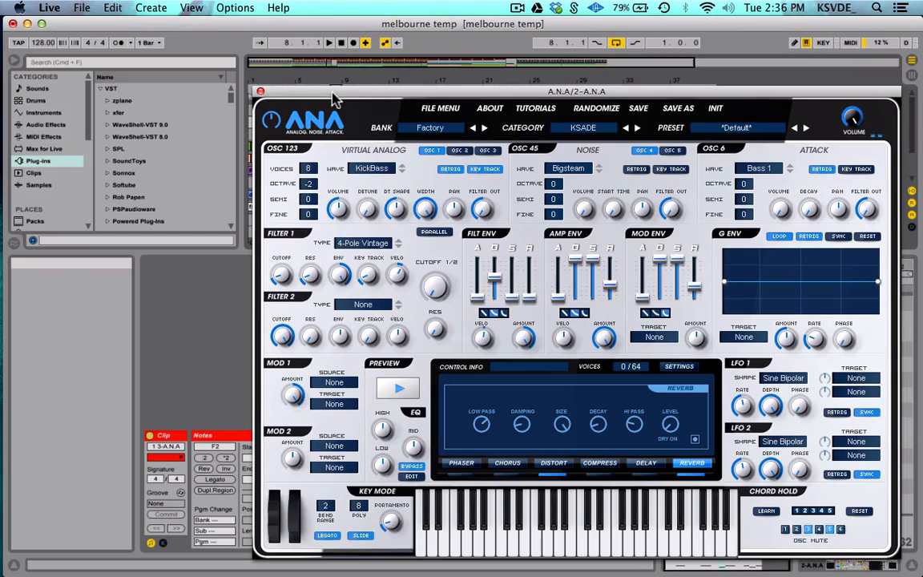
pyautogui.moveTo(551, 90); pyautogui.dragTo(458, 74)
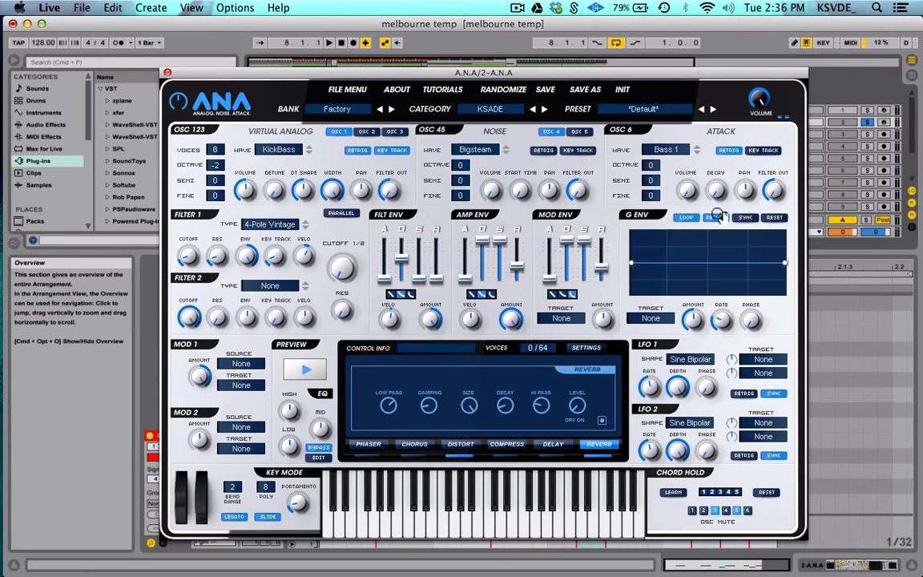
# Turn on Sync for the graphic envelope and set its target to Osc 1 Pitch
pyautogui.click(744, 218)
pyautogui.click(672, 320)
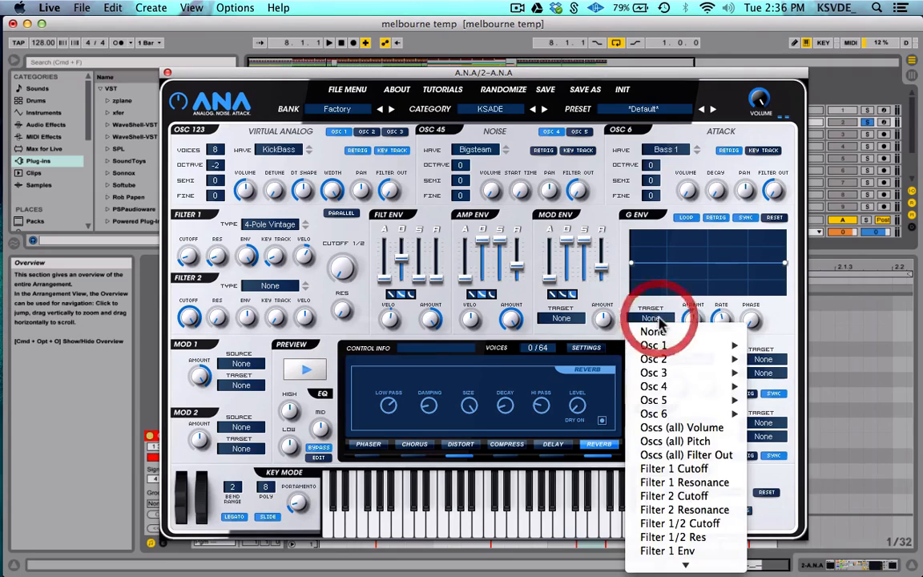
pyautogui.moveTo(663, 346)
pyautogui.click(831, 363)
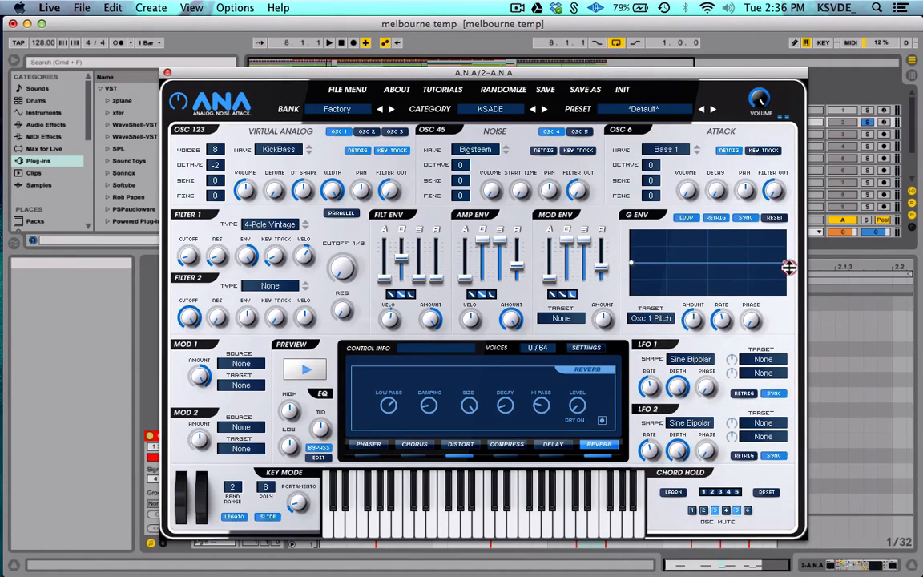
# Raise the graphic envelope's end point slightly above the centre line and set its amount to about 61% while auditioning
pyautogui.moveTo(789, 266); pyautogui.dragTo(784, 257)
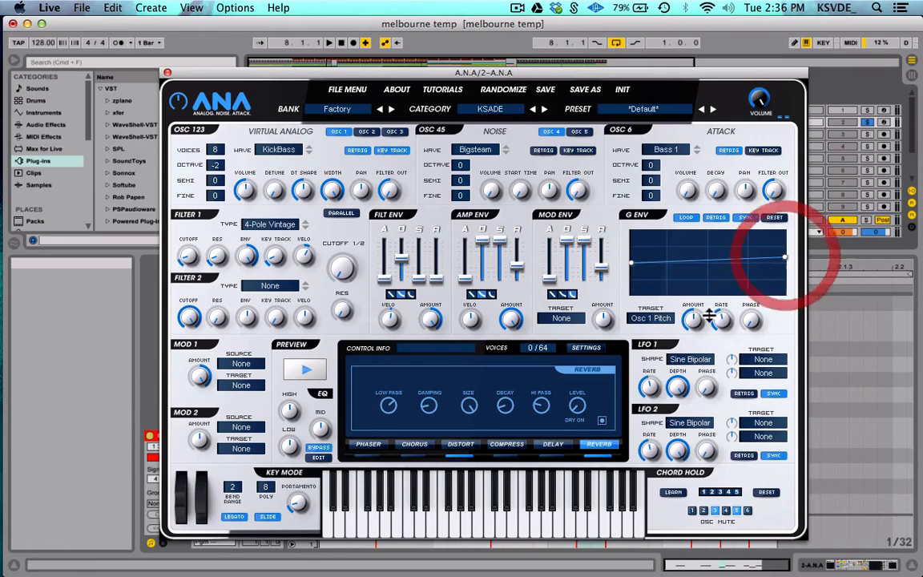
pyautogui.moveTo(708, 317); pyautogui.dragTo(708, 333)
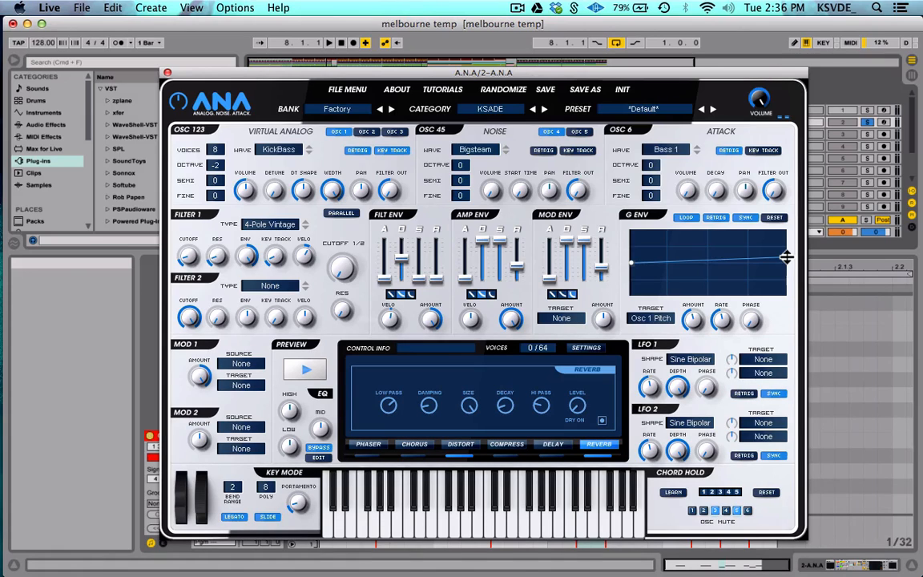
pyautogui.press('space')
pyautogui.moveTo(787, 258)
pyautogui.mouseDown()
pyautogui.moveTo(787, 271)
pyautogui.moveTo(787, 261)
pyautogui.mouseUp()
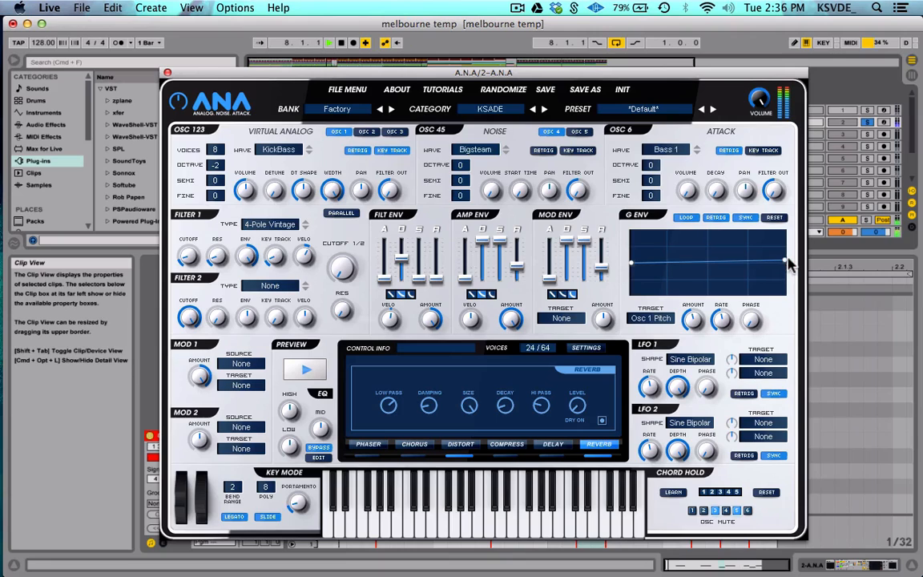
pyautogui.click(787, 259)
pyautogui.moveTo(699, 318); pyautogui.dragTo(693, 284)
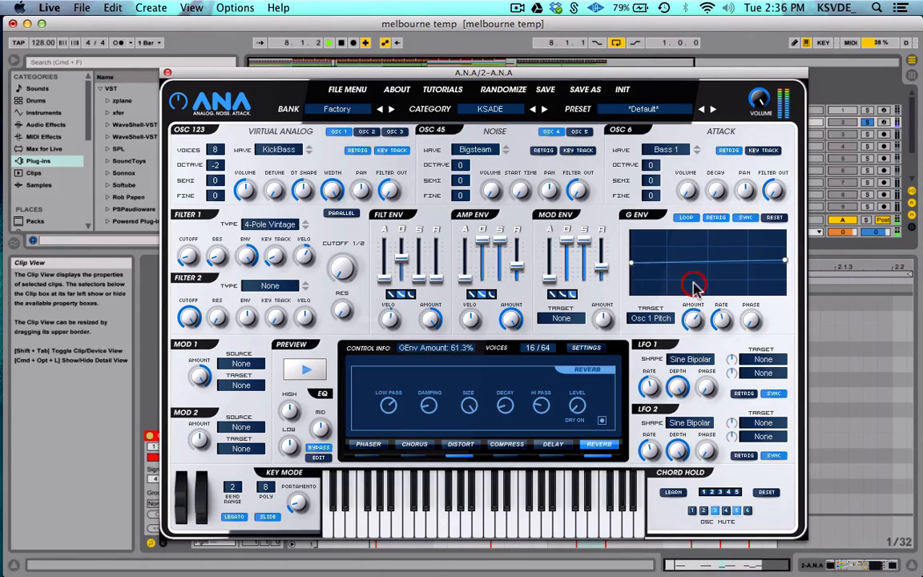
pyautogui.moveTo(787, 260)
pyautogui.mouseDown()
pyautogui.moveTo(786, 271)
pyautogui.moveTo(789, 261)
pyautogui.mouseUp()
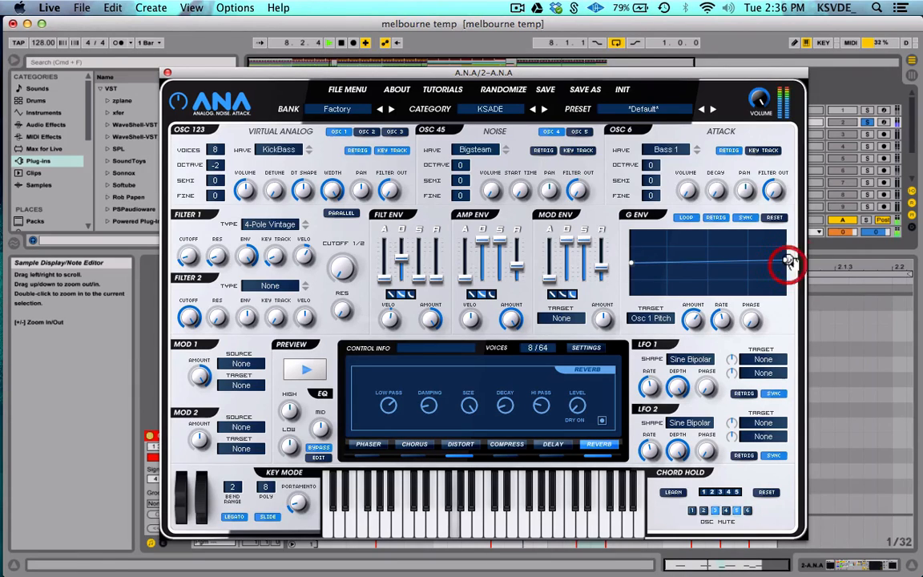
pyautogui.press('space')
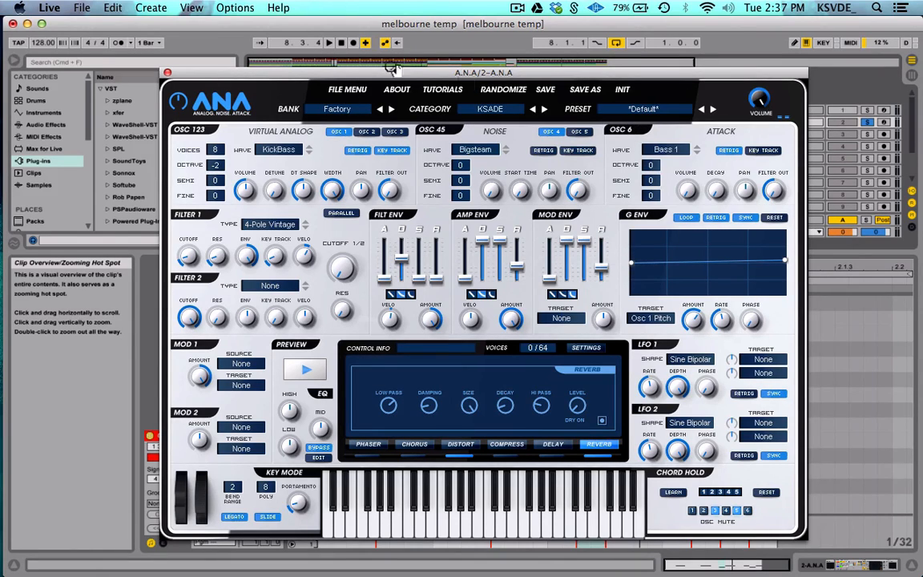
# Close the synth window and show the device chain of the 2 A.N.A track
pyautogui.click(167, 73)
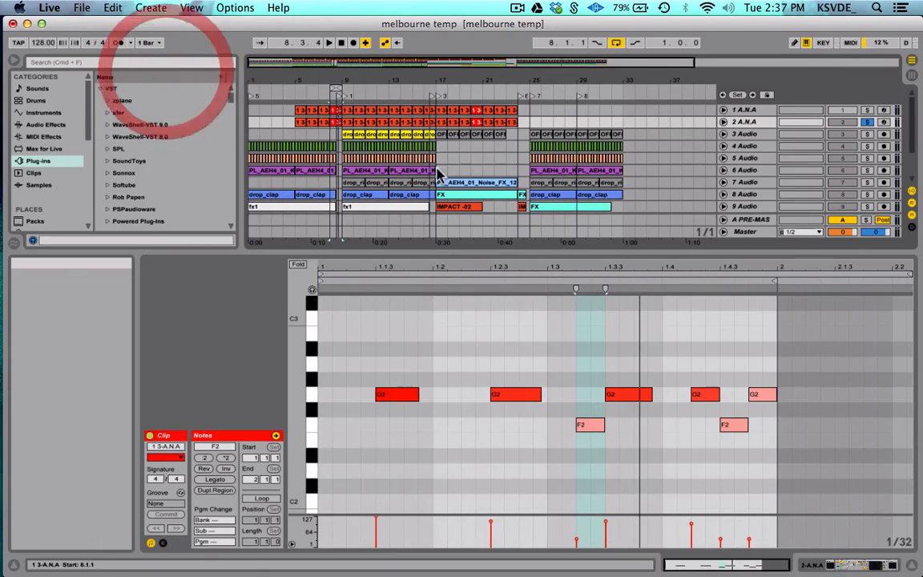
pyautogui.hotkey('shift', 'Tab')
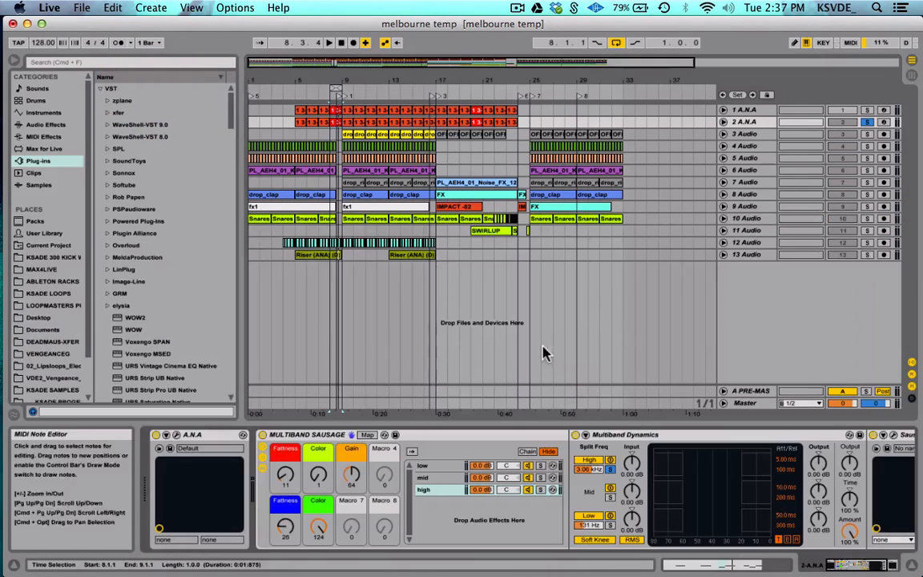
pyautogui.click(751, 122)
# Examine the 2 A.N.A track's effects chain, from the synth through the MULTIBAND SAUSAGE rack's Multiband Dynamics and SausageFattener devices
pyautogui.hscroll(3, 522, 474)
pyautogui.hscroll(-3, 525, 479)
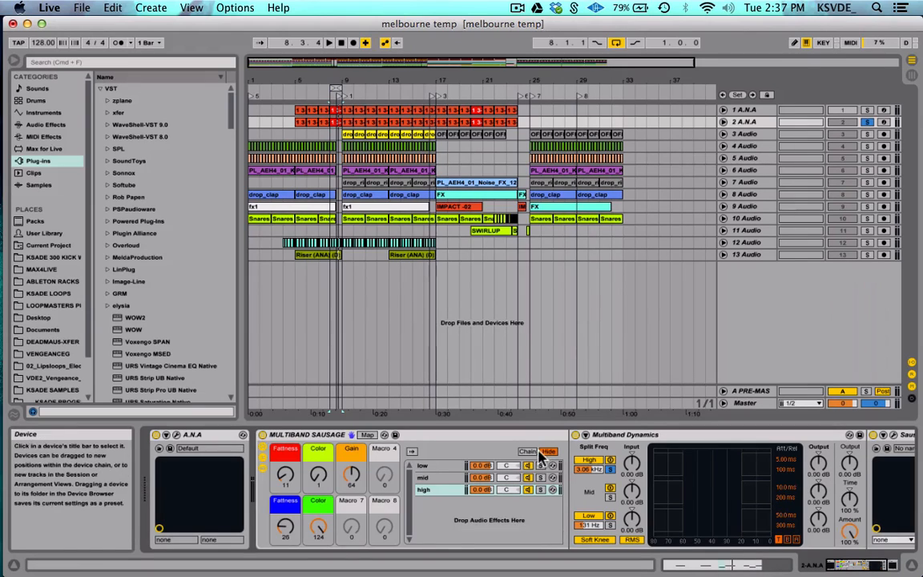
pyautogui.hscroll(3, 527, 476)
pyautogui.hscroll(-3, 542, 458)
pyautogui.hscroll(3, 542, 458)
pyautogui.hscroll(-2, 541, 457)
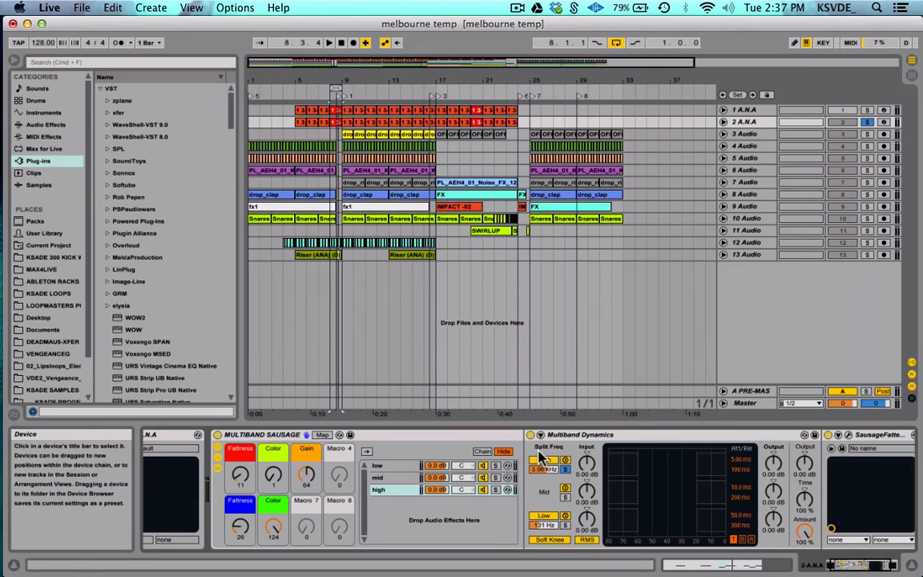
pyautogui.hscroll(-2, 593, 489)
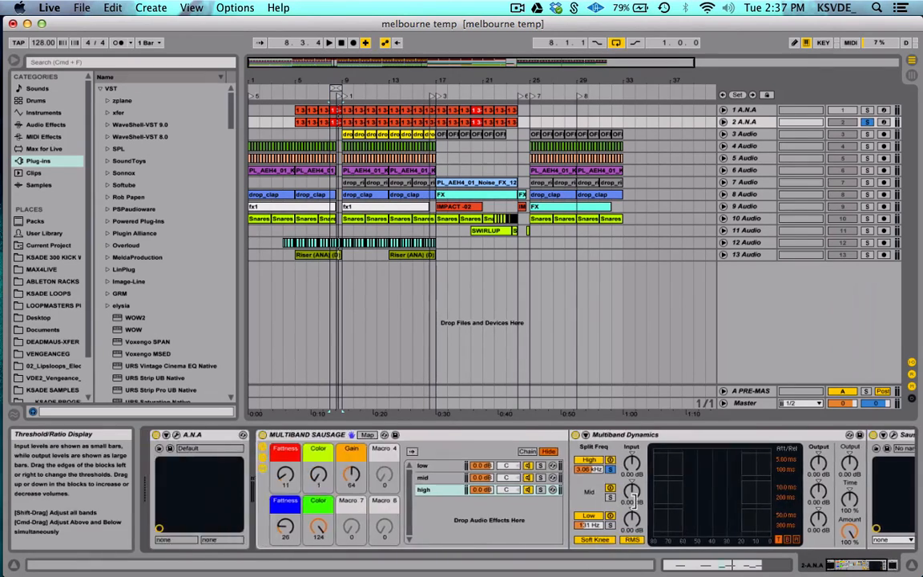
pyautogui.hscroll(2, 632, 501)
pyautogui.hscroll(2, 632, 500)
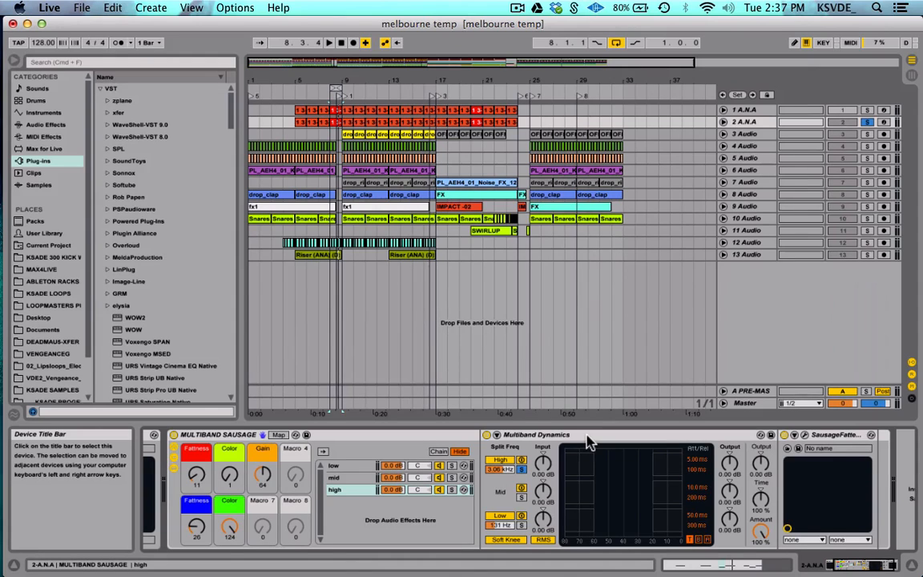
pyautogui.hscroll(3, 589, 443)
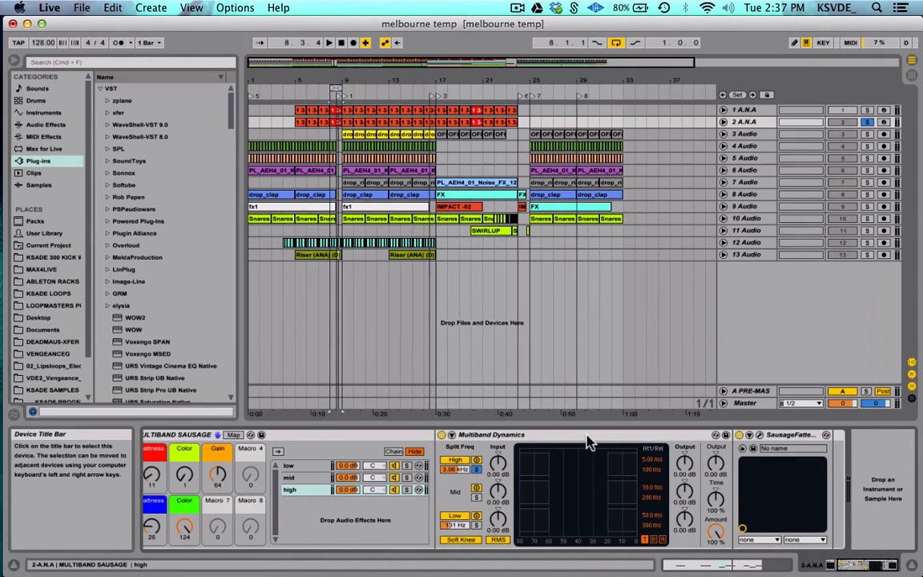
# Select the high chain's Multiband Dynamics, review the rack around it and show the low chain's devices
pyautogui.rightClick(588, 441)
pyautogui.click(542, 435)
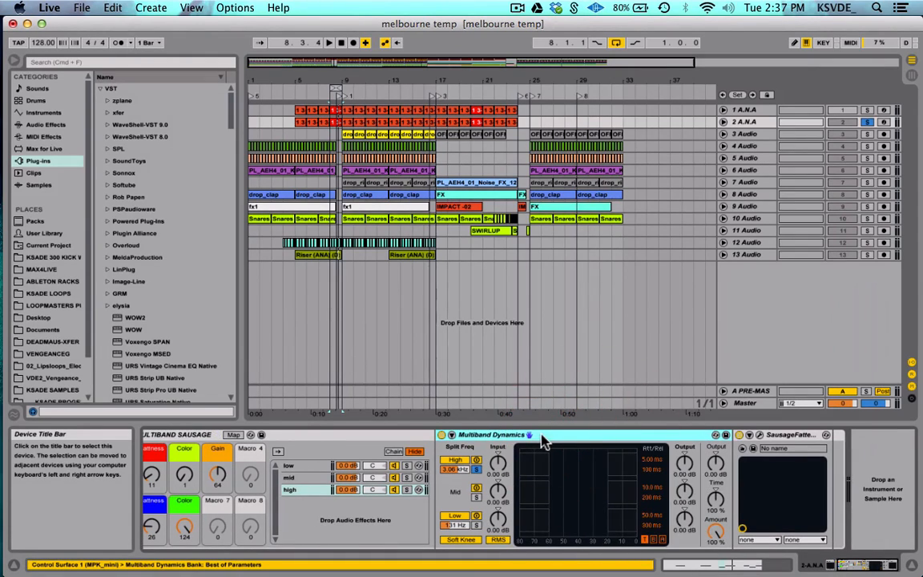
pyautogui.hscroll(-6, 541, 437)
pyautogui.hscroll(4, 543, 437)
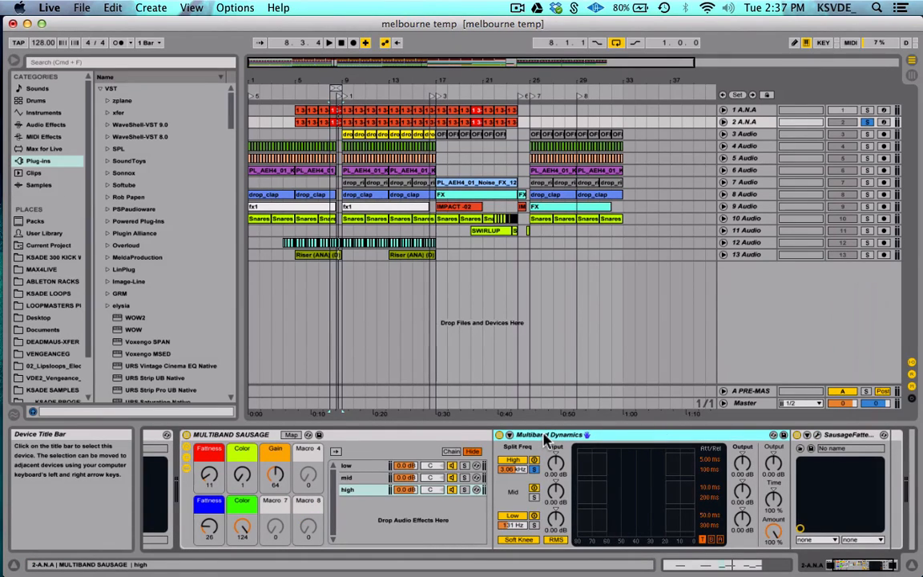
pyautogui.click(355, 468)
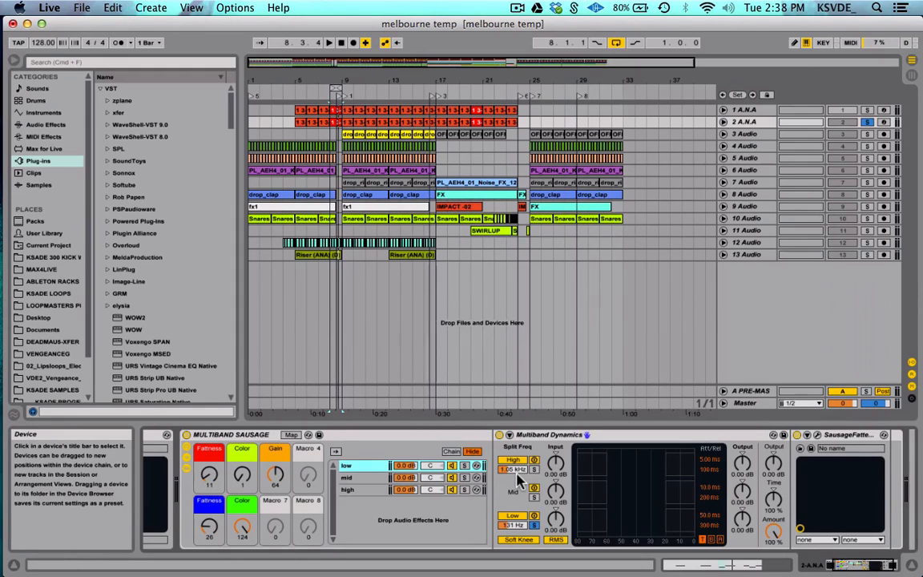
# Compare the Multiband Dynamics band settings of the rack's low, mid and high chains, briefly soloing individual chains
pyautogui.click(350, 467)
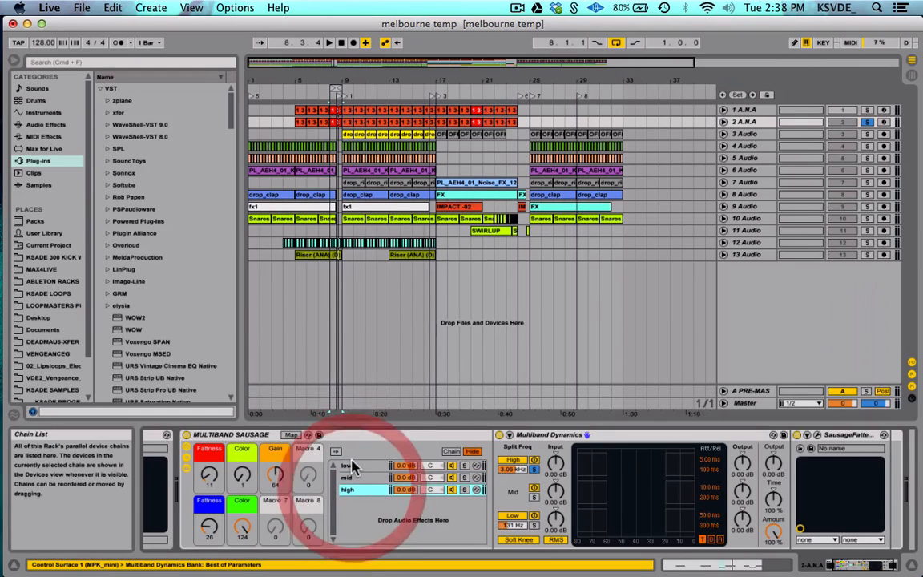
pyautogui.click(355, 469)
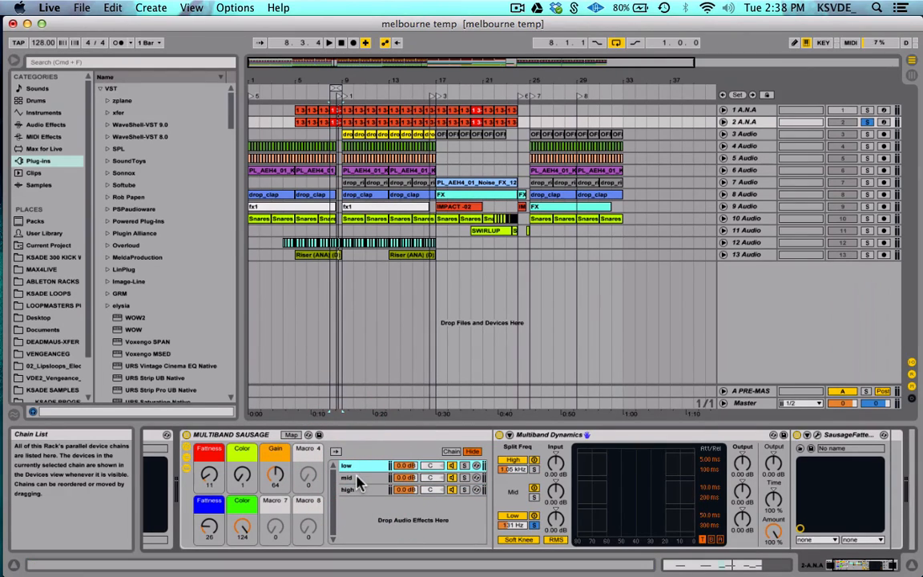
pyautogui.click(362, 468)
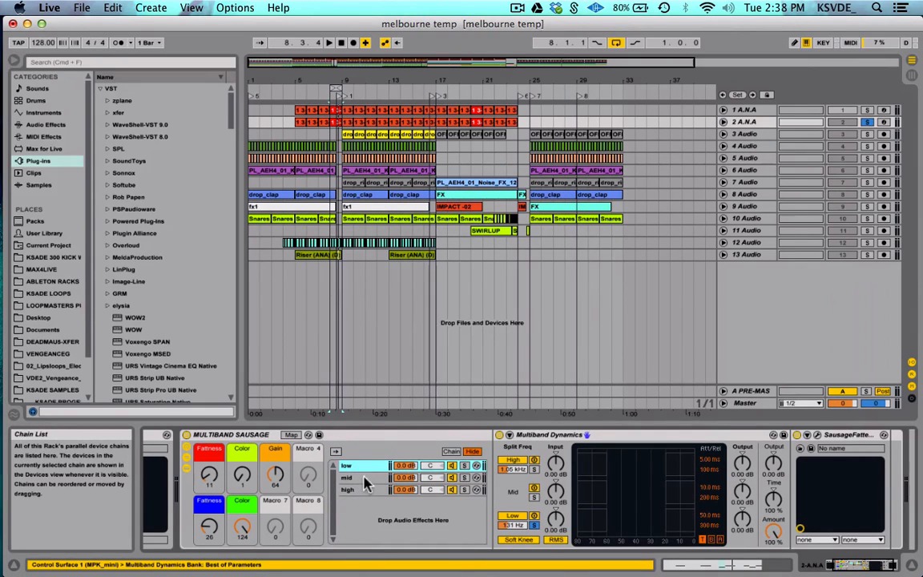
pyautogui.click(360, 490)
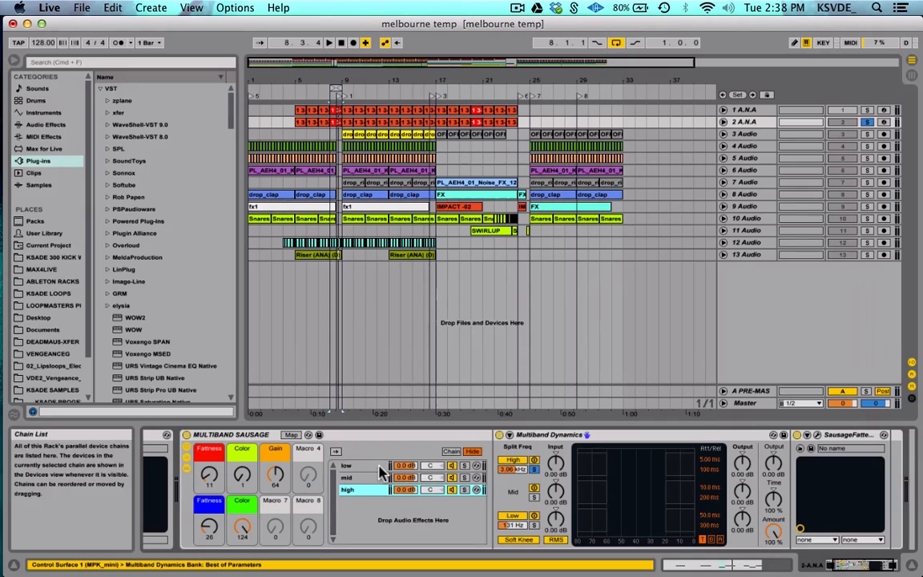
pyautogui.click(377, 467)
pyautogui.click(366, 466)
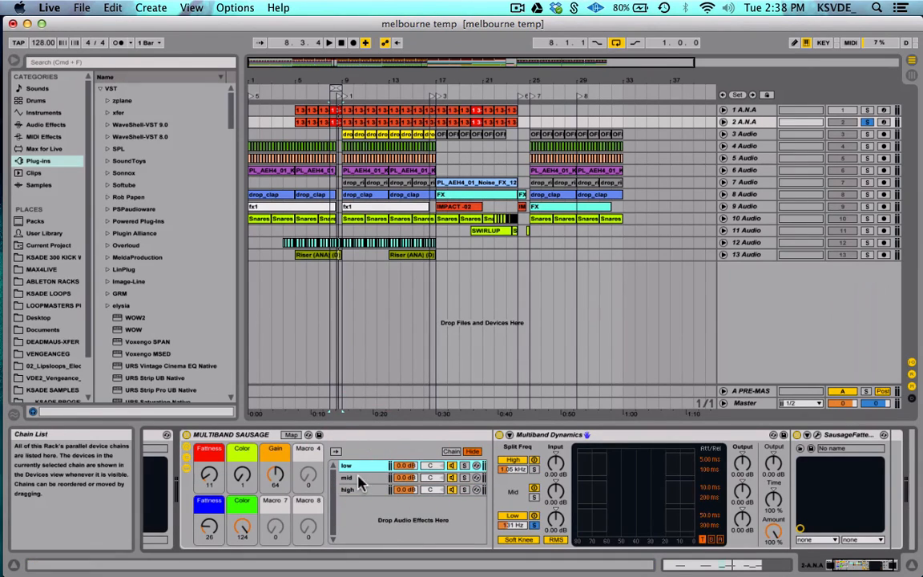
pyautogui.click(370, 479)
pyautogui.click(370, 489)
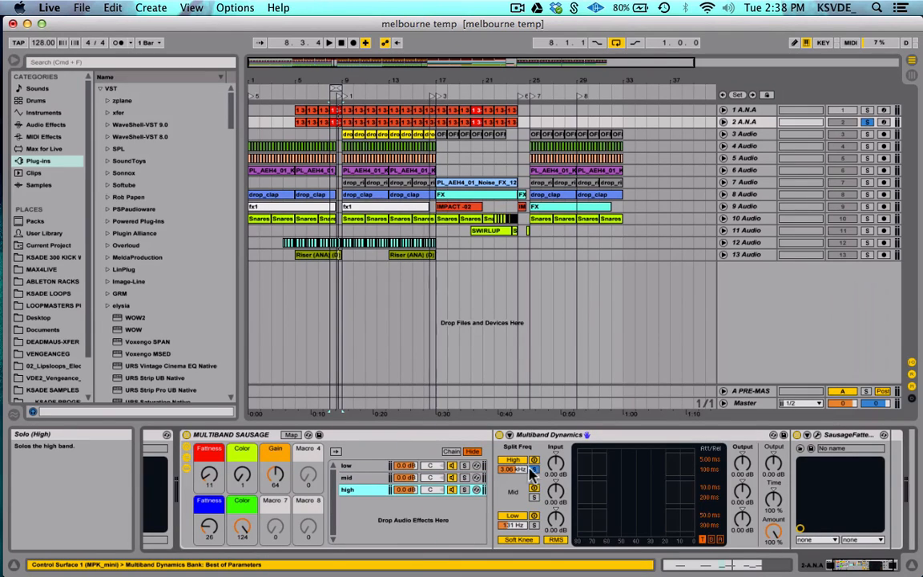
pyautogui.click(463, 465)
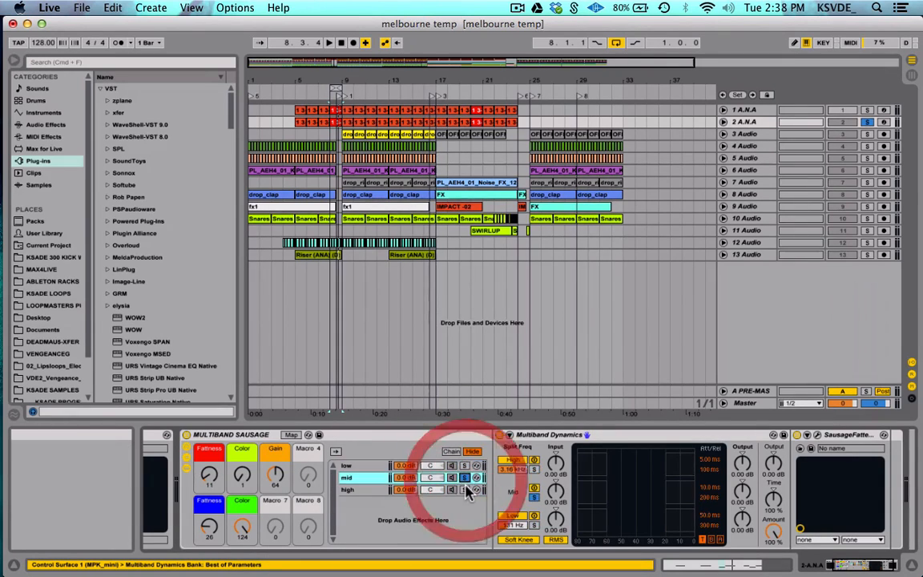
pyautogui.click(464, 467)
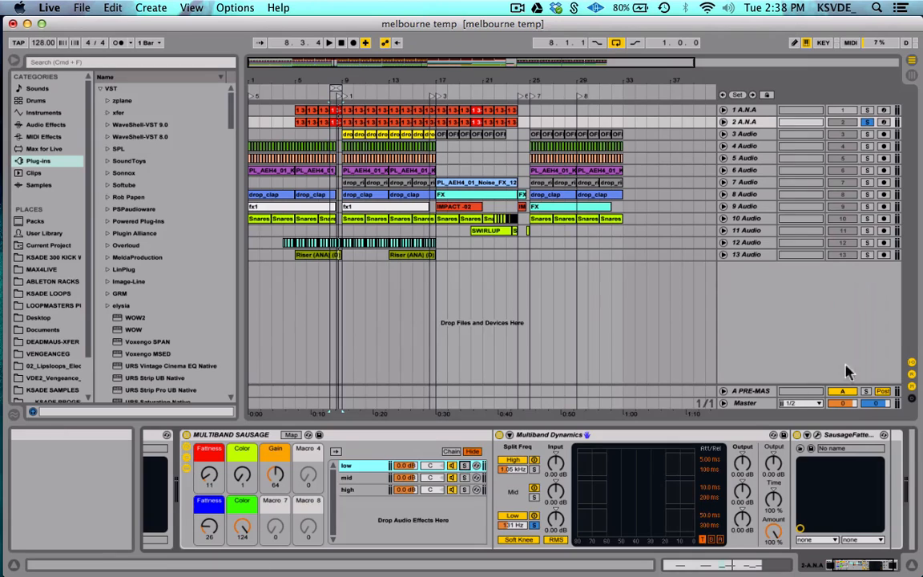
# Open the SausageFattener windows of the low, mid and high chains and arrange them to view their knobs together
pyautogui.click(806, 434)
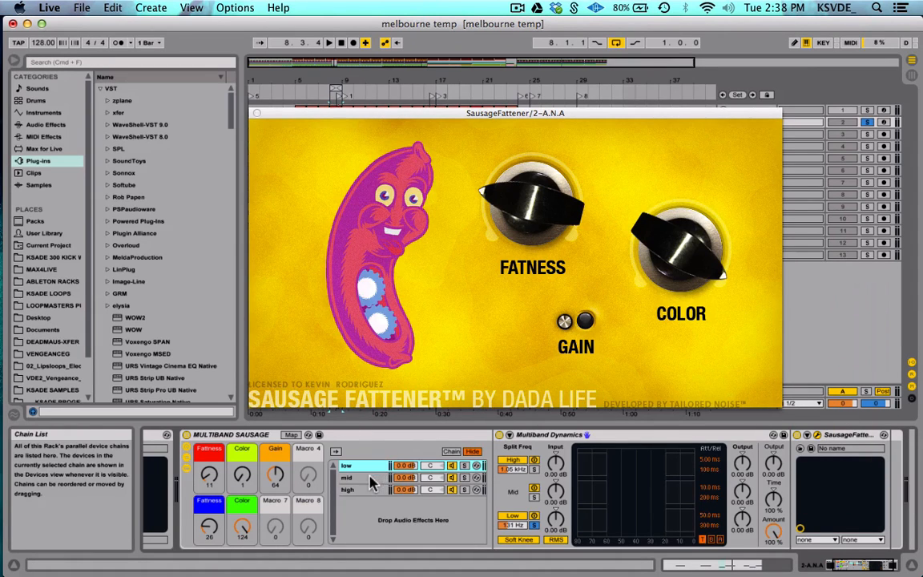
pyautogui.moveTo(490, 114); pyautogui.dragTo(270, 46)
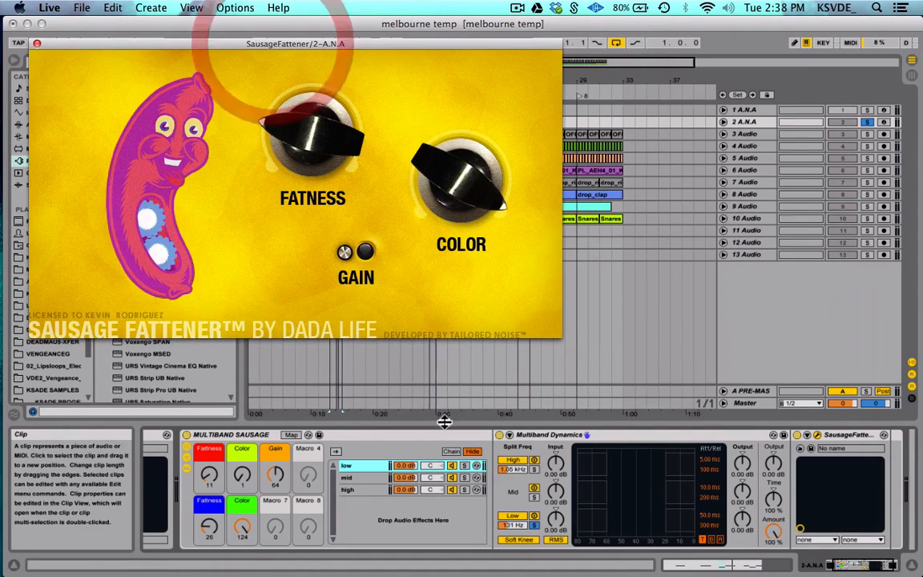
pyautogui.click(350, 477)
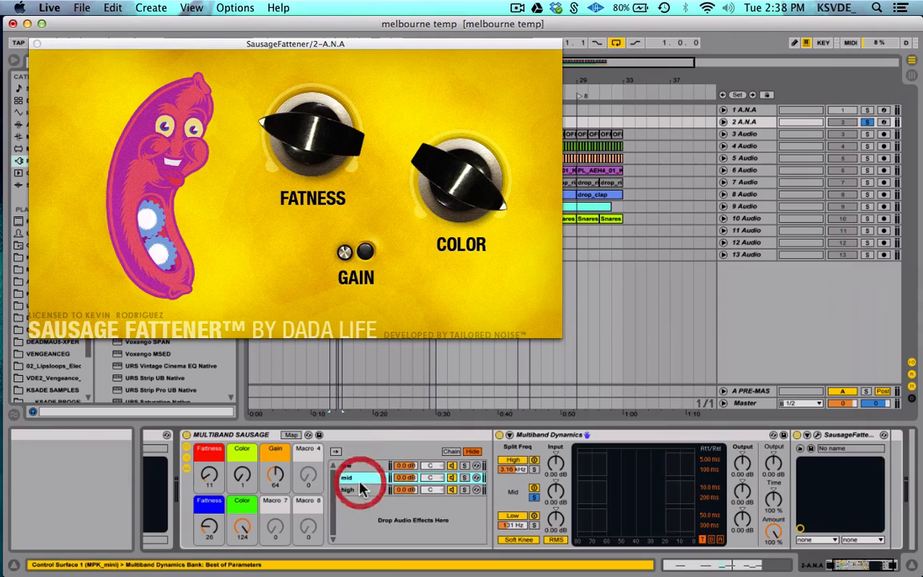
pyautogui.click(807, 434)
pyautogui.click(367, 490)
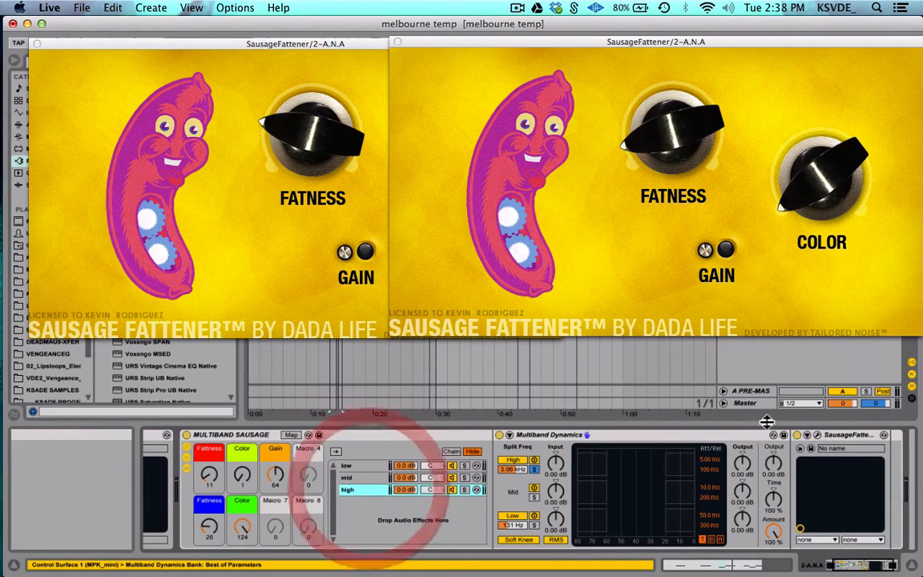
pyautogui.click(817, 435)
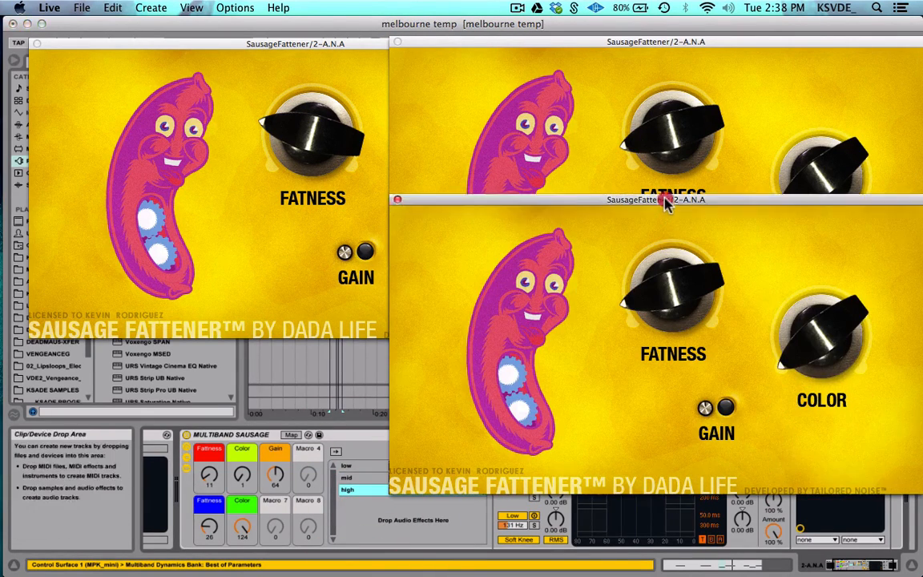
pyautogui.moveTo(667, 199); pyautogui.dragTo(679, 115)
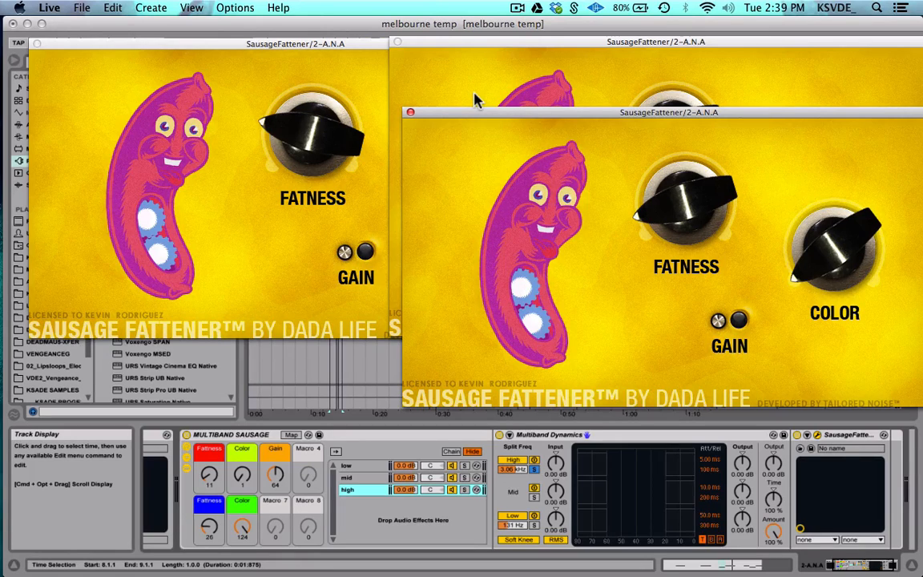
# Select the MULTIBAND SAUSAGE rack and reposition the high chain's SausageFattener window to compare it with the mid chain's
pyautogui.click(206, 438)
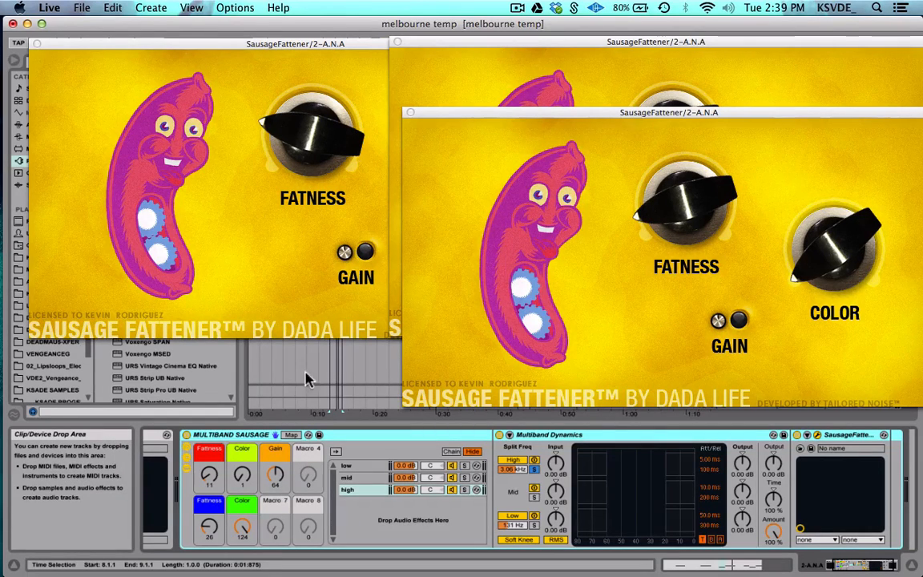
pyautogui.moveTo(585, 113); pyautogui.dragTo(541, 182)
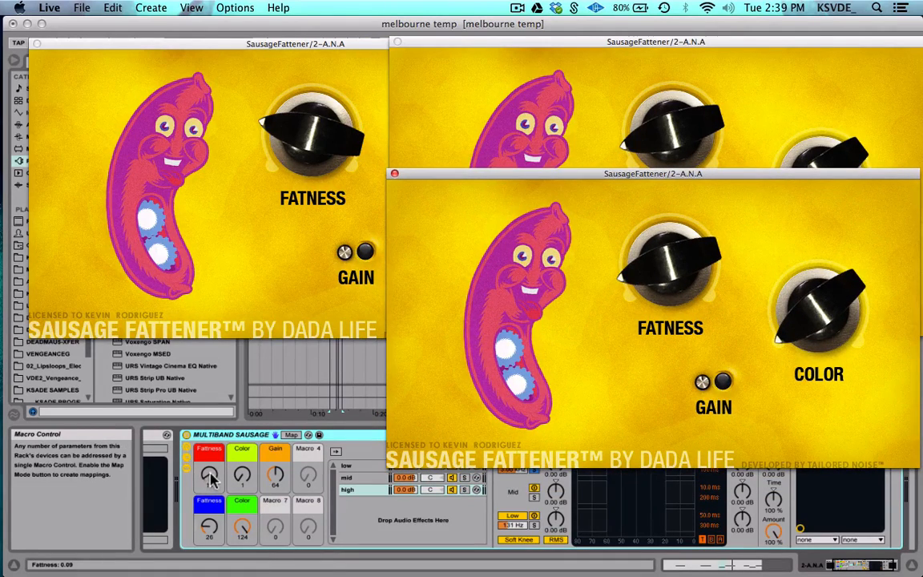
pyautogui.click(520, 128)
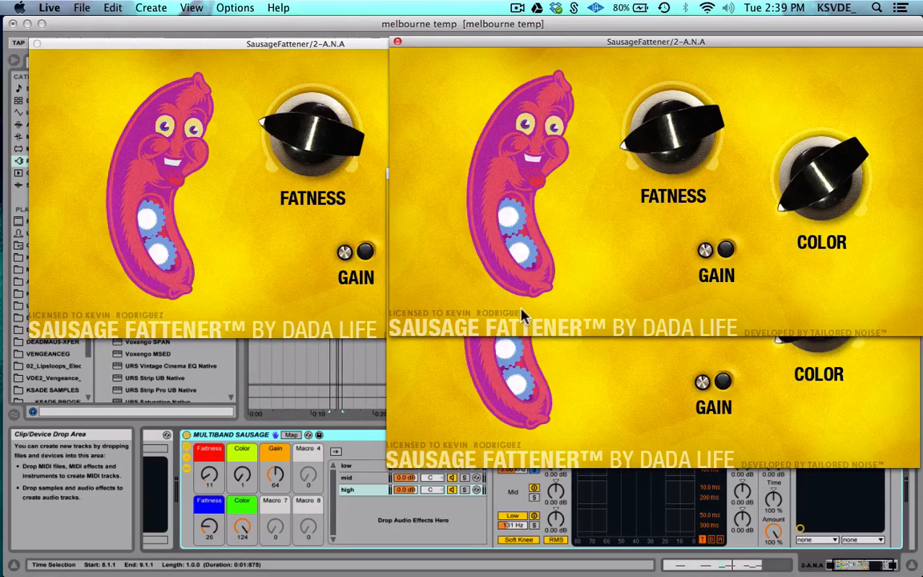
pyautogui.click(551, 405)
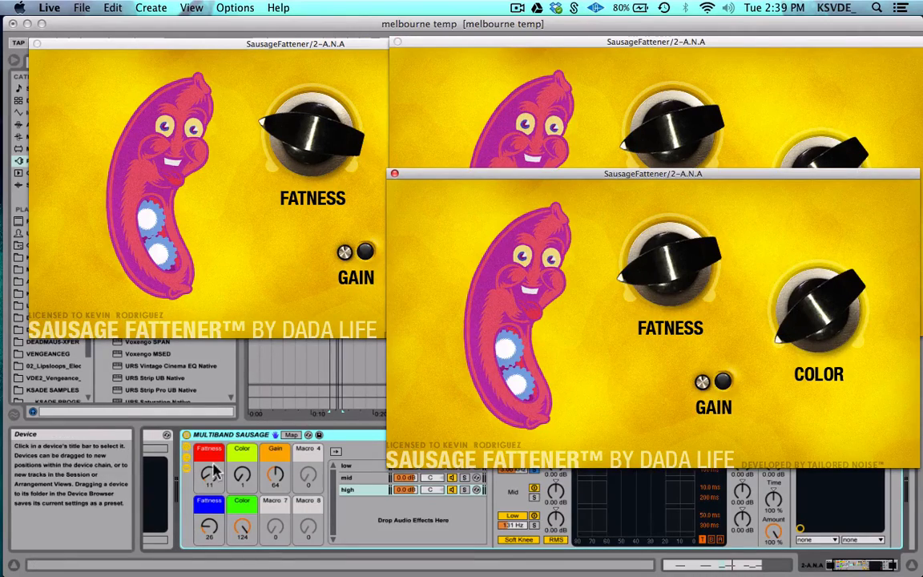
# Try the rack's red Fatness macro and set the yellow-green Color macro to 0
pyautogui.moveTo(209, 474)
pyautogui.mouseDown()
pyautogui.moveTo(210, 426)
pyautogui.moveTo(210, 468)
pyautogui.mouseUp()
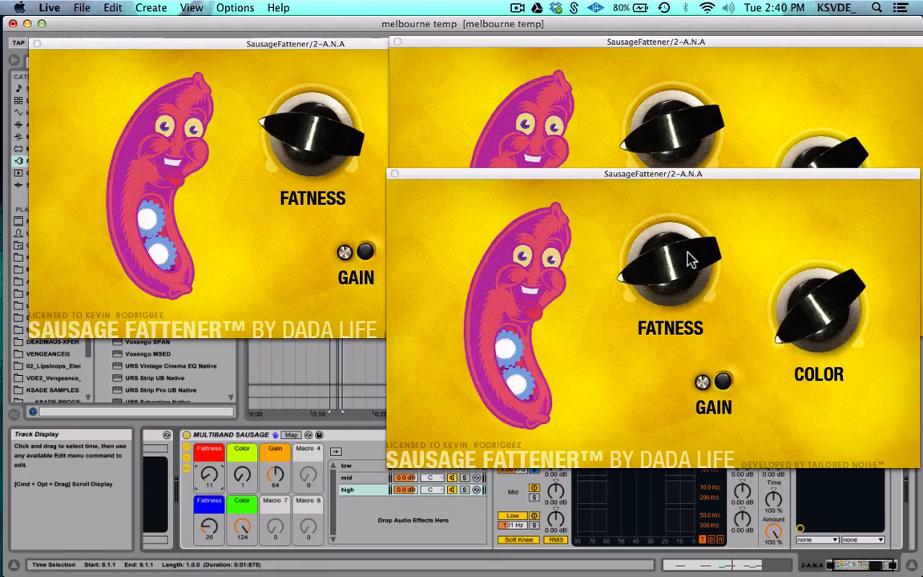
pyautogui.click(673, 257)
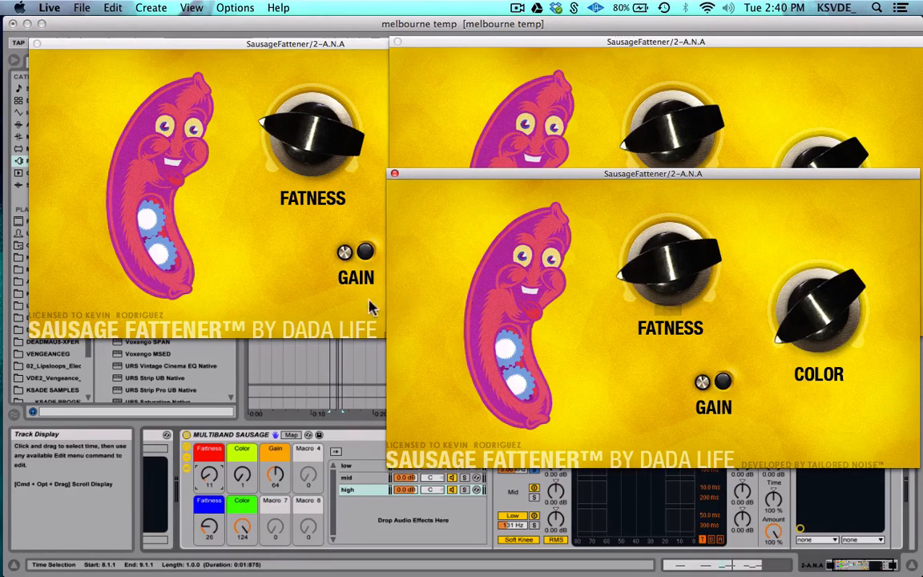
pyautogui.moveTo(241, 477); pyautogui.dragTo(241, 482)
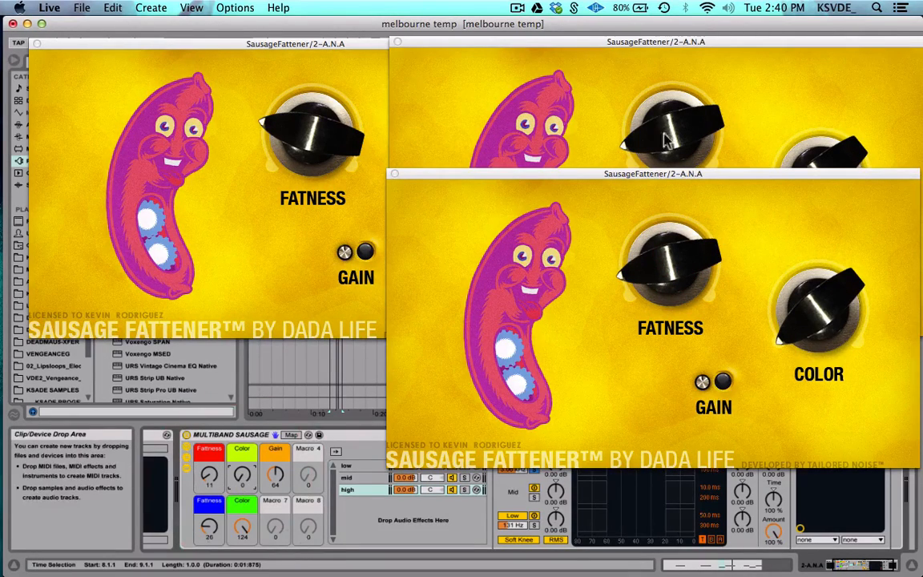
# Try the rack's blue Fatness macro and close all three SausageFattener windows
pyautogui.click(394, 42)
pyautogui.click(394, 173)
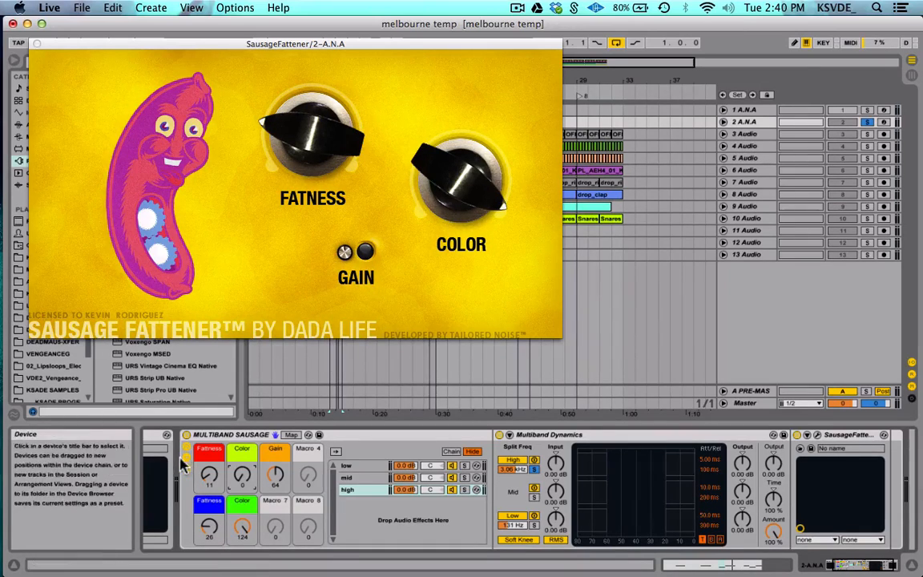
pyautogui.moveTo(209, 531)
pyautogui.mouseDown()
pyautogui.moveTo(209, 509)
pyautogui.moveTo(209, 545)
pyautogui.moveTo(209, 524)
pyautogui.mouseUp()
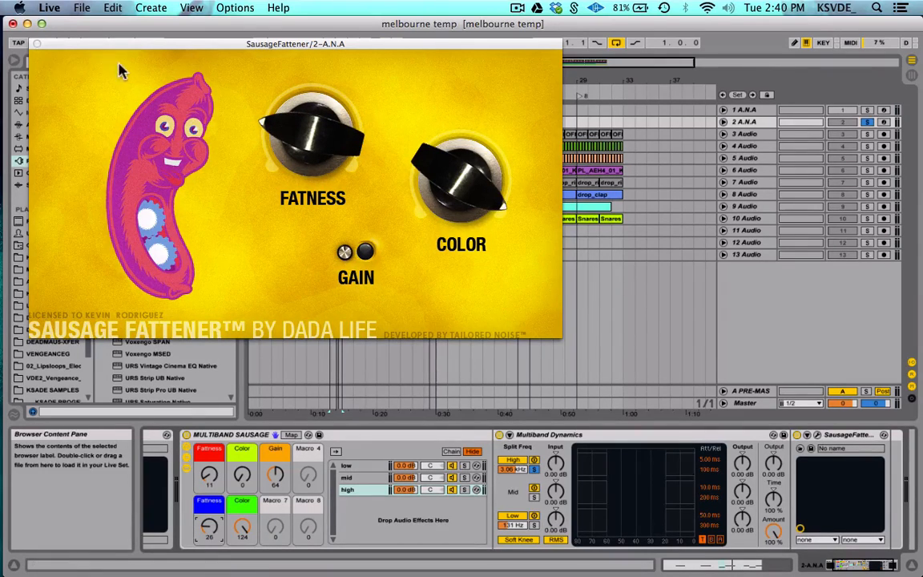
pyautogui.click(36, 45)
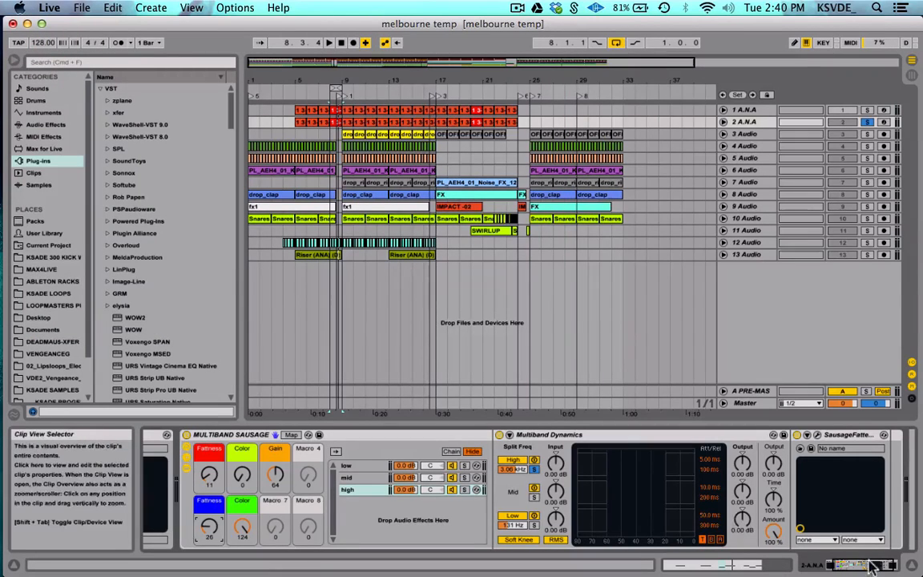
# Loop the A.N.A clip at bar 5 and audition it with the MULTIBAND SAUSAGE rack bypassed and re-enabled, stopping playback at the end
pyautogui.moveTo(866, 564); pyautogui.dragTo(913, 537)
pyautogui.hscroll(-5, 586, 489)
pyautogui.hscroll(3, 585, 489)
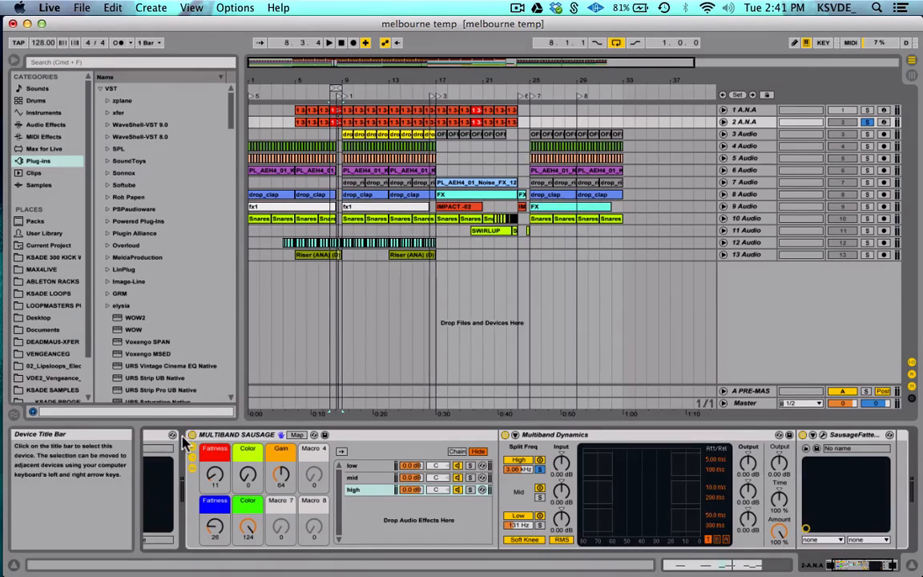
pyautogui.click(192, 435)
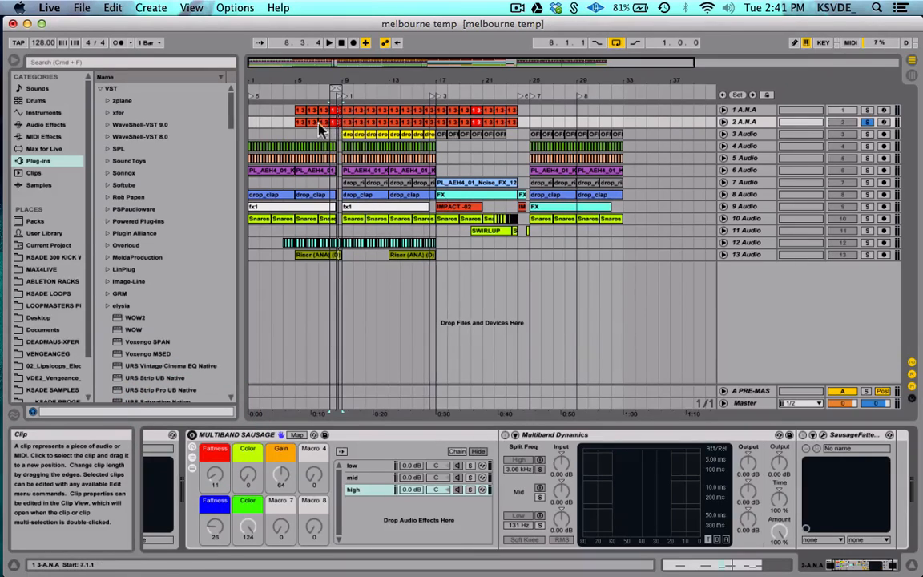
pyautogui.click(301, 113)
pyautogui.press('space')
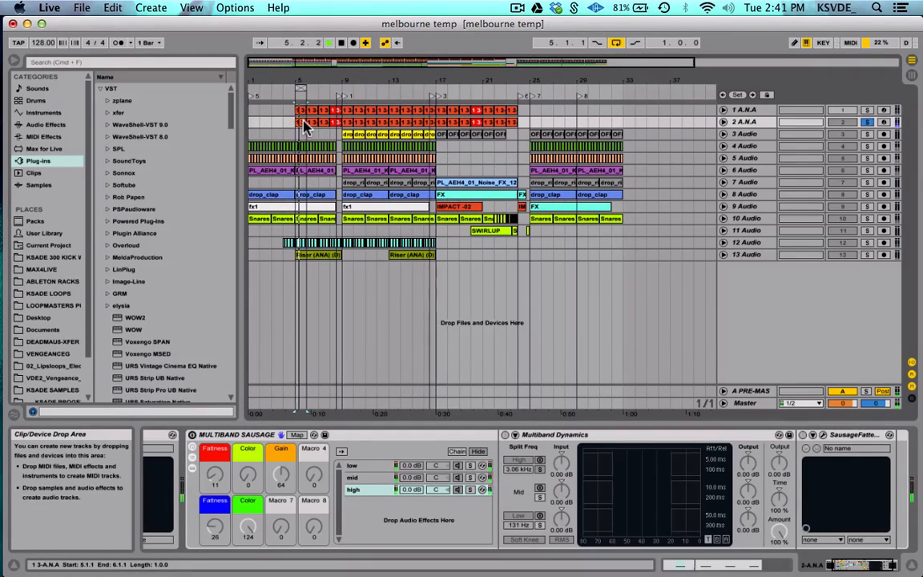
pyautogui.click(192, 434)
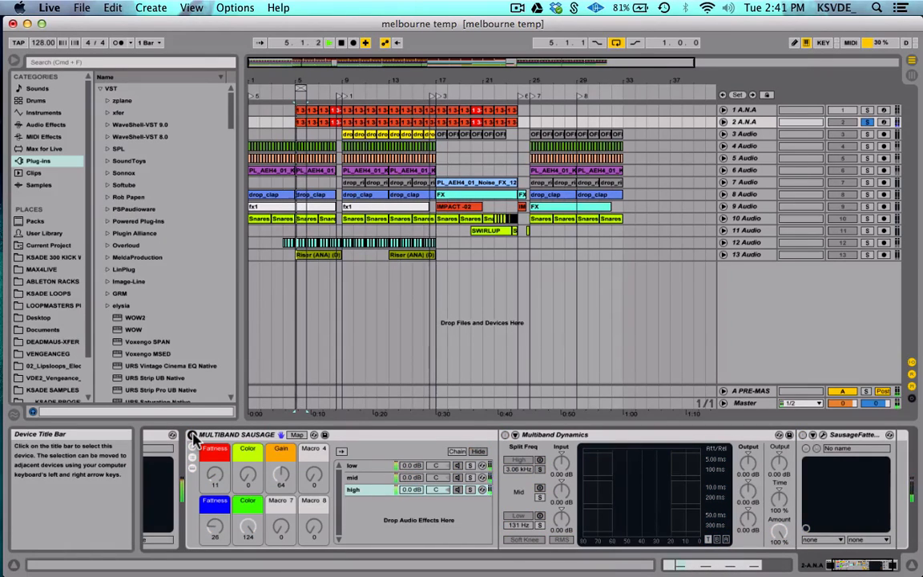
pyautogui.press('space')
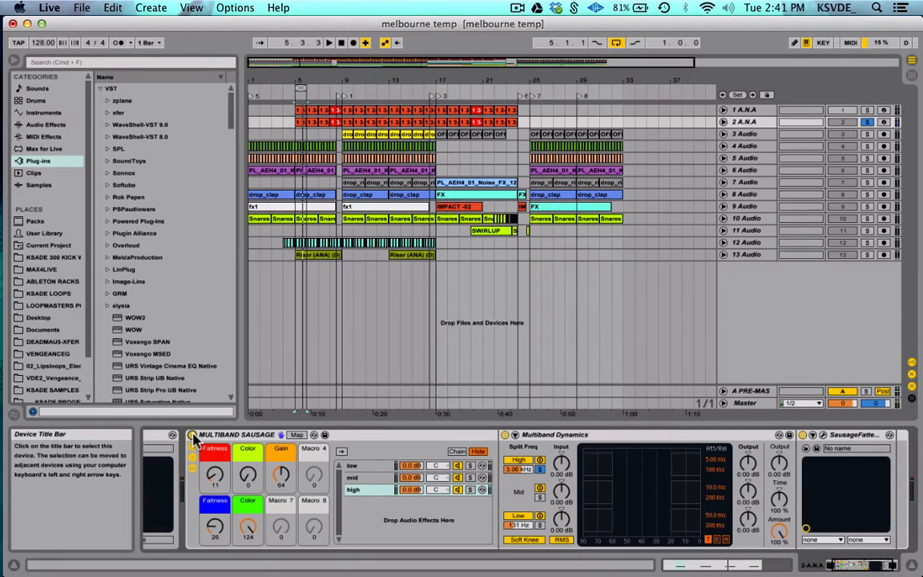